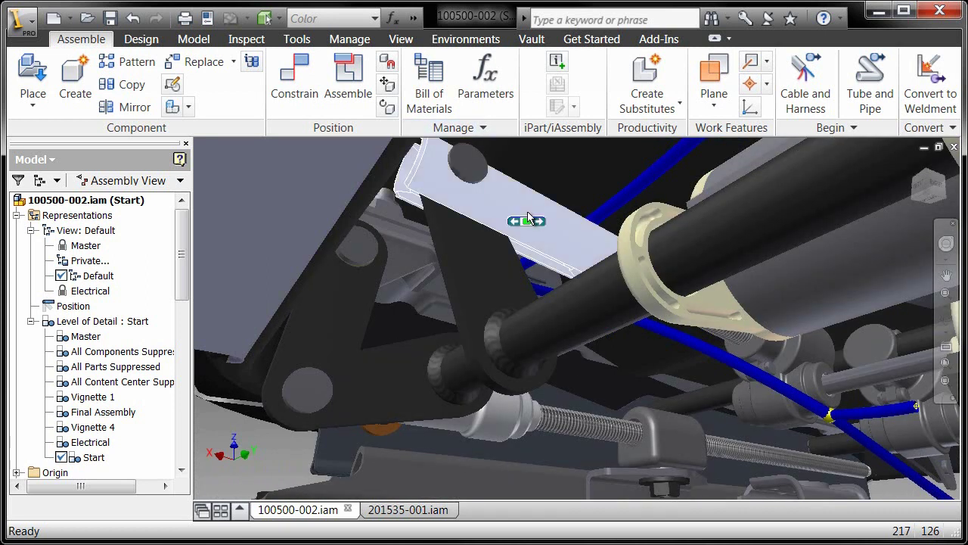
# Switch to the 201535-001.iam assembly and activate its Simulation level of detail
pyautogui.click(522, 220)
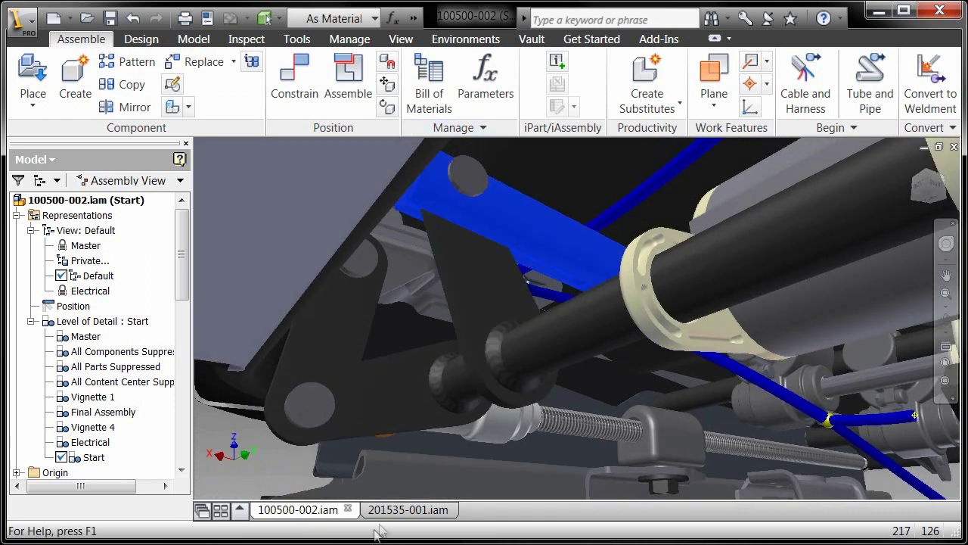
pyautogui.click(401, 509)
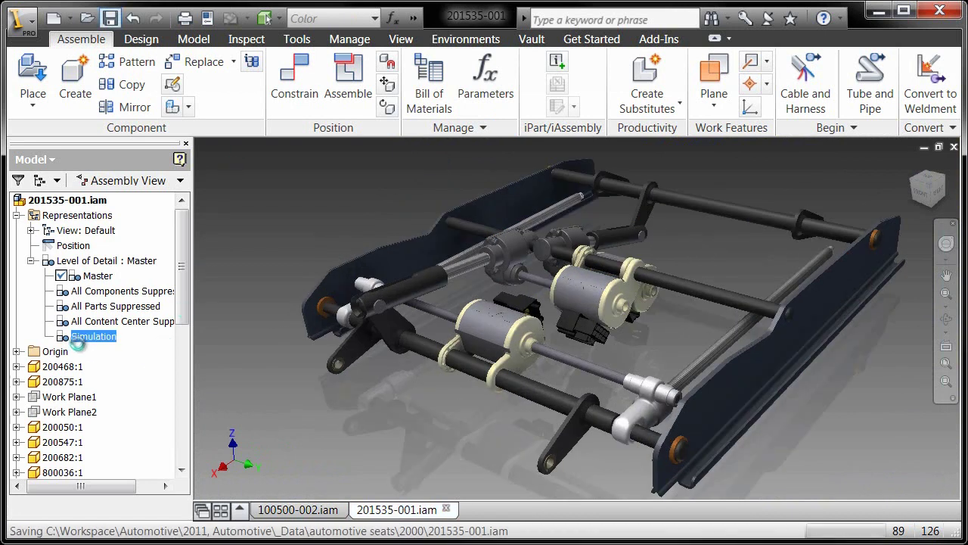
pyautogui.doubleClick(66, 339)
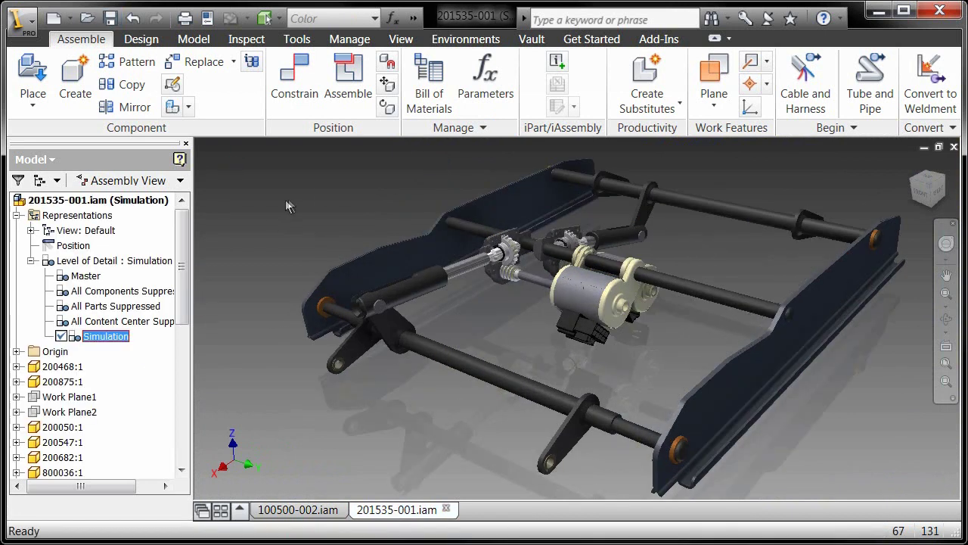
pyautogui.scroll(-10, 323, 191)
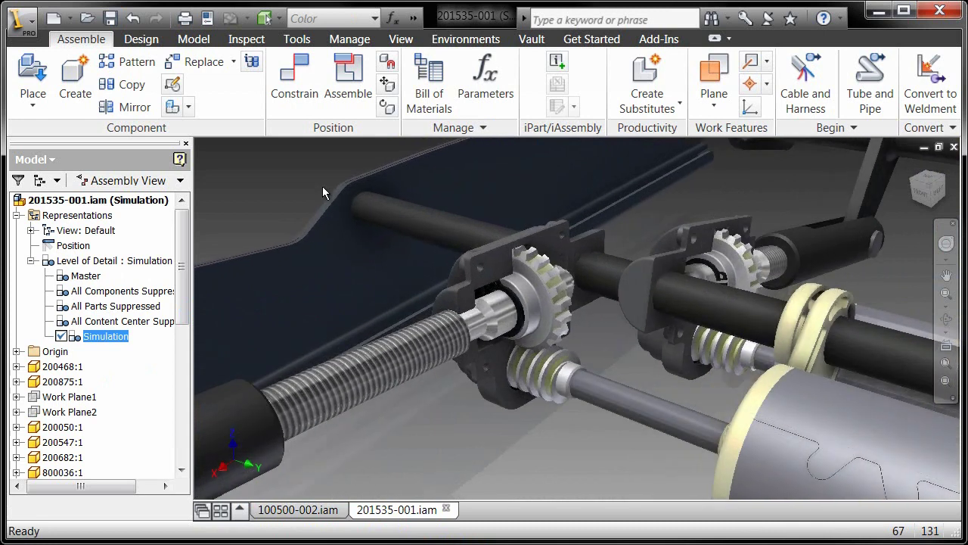
pyautogui.scroll(10, 283, 166)
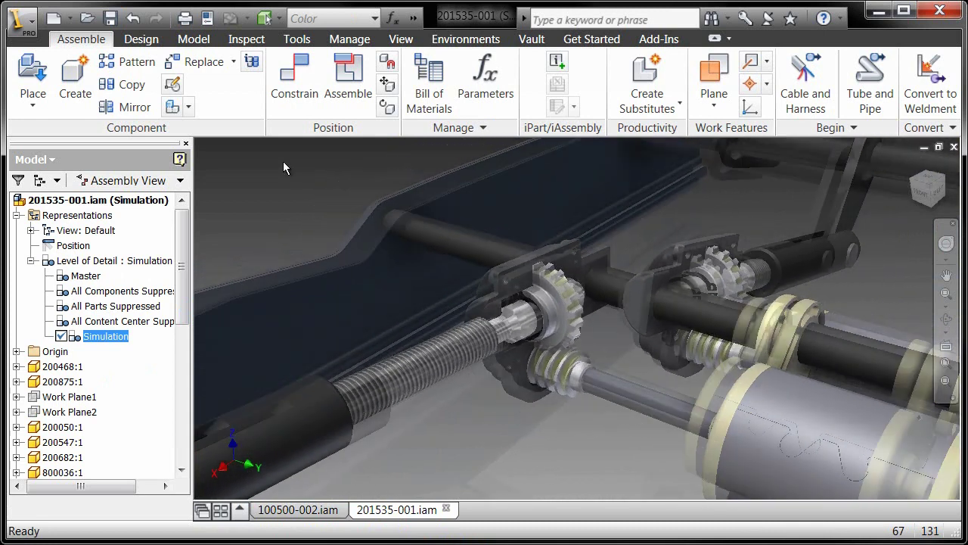
pyautogui.scroll(4, 283, 161)
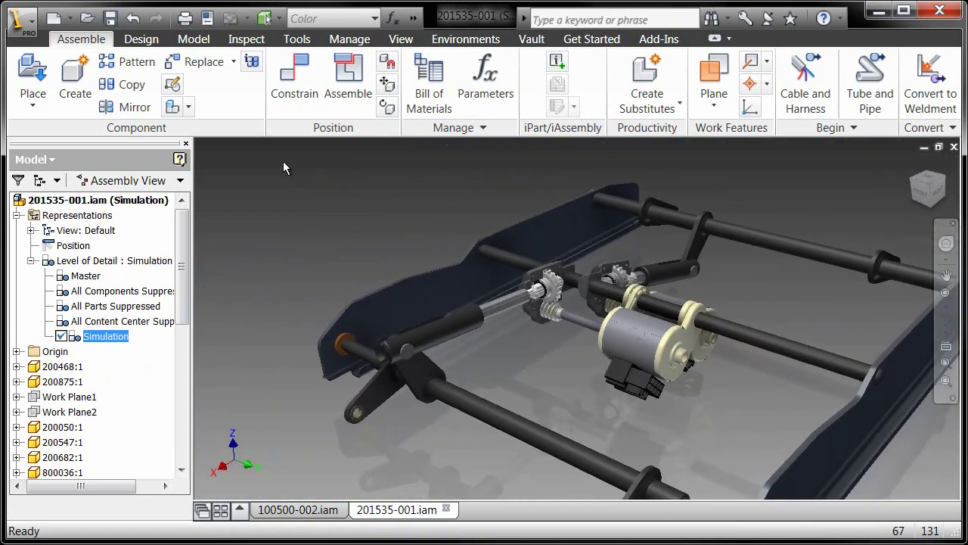
# Enter the Dynamic Simulation environment for the seat frame assembly
pyautogui.click(466, 38)
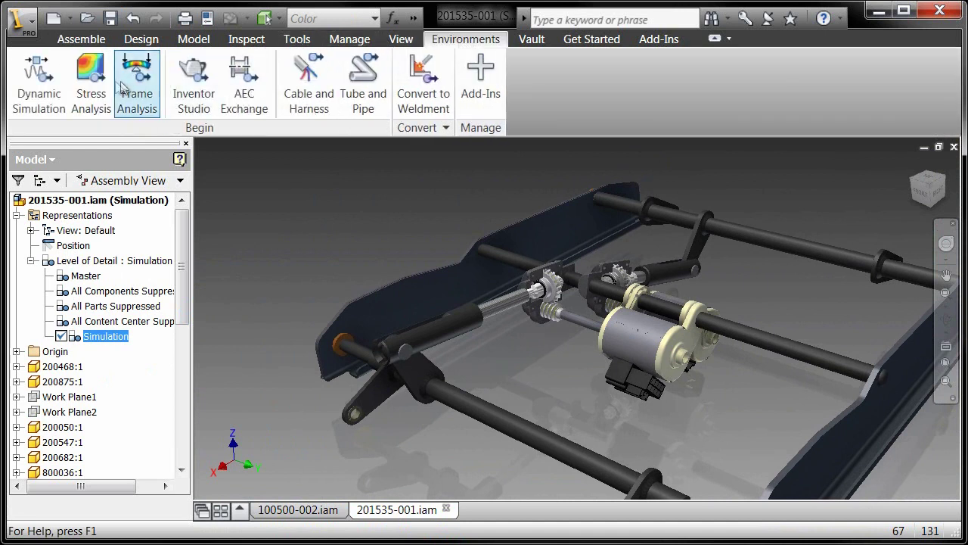
pyautogui.click(34, 83)
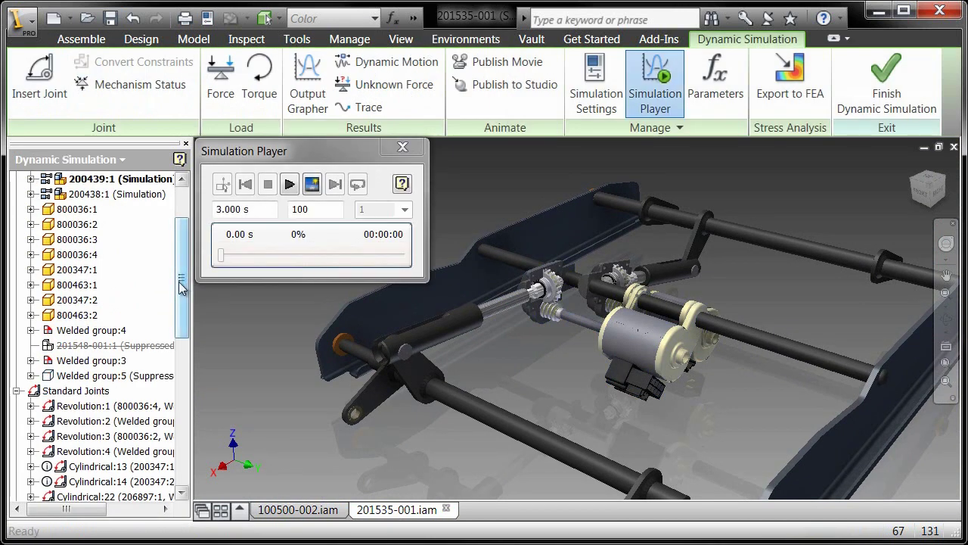
pyautogui.moveTo(181, 286); pyautogui.dragTo(182, 256)
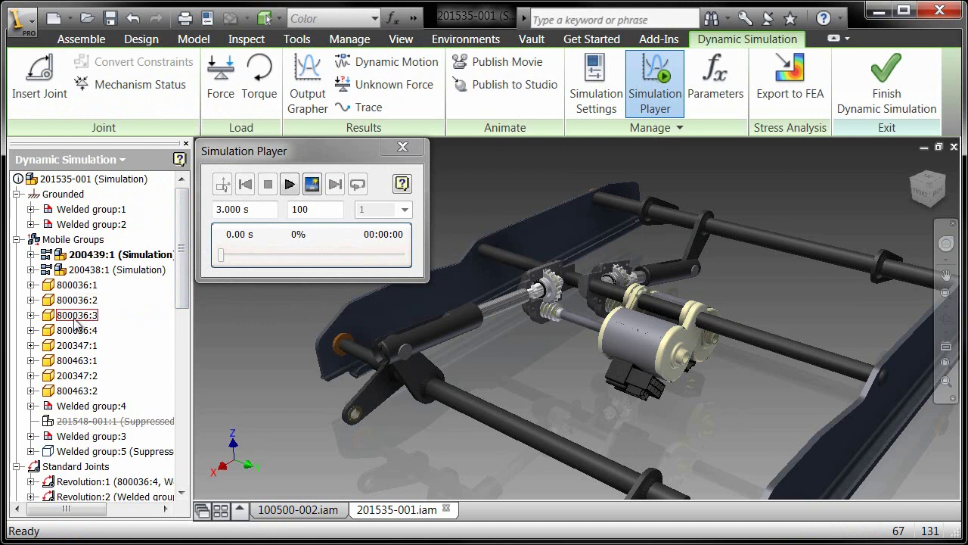
# Review the Revolution:1, Revolution:2, Planar:28, Revolution:6 and Cylindrical:10 joints in the model
pyautogui.click(83, 484)
pyautogui.moveTo(181, 290); pyautogui.dragTo(186, 387)
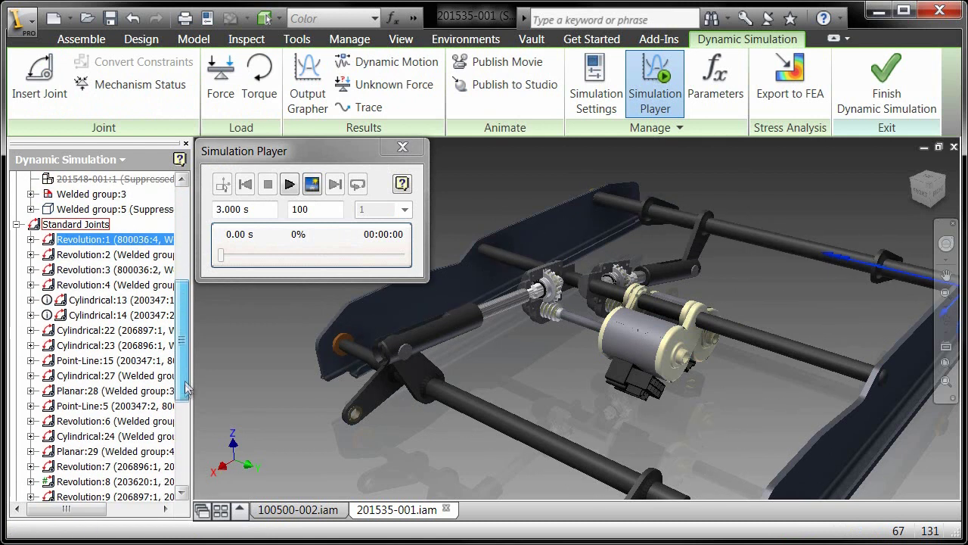
pyautogui.click(90, 254)
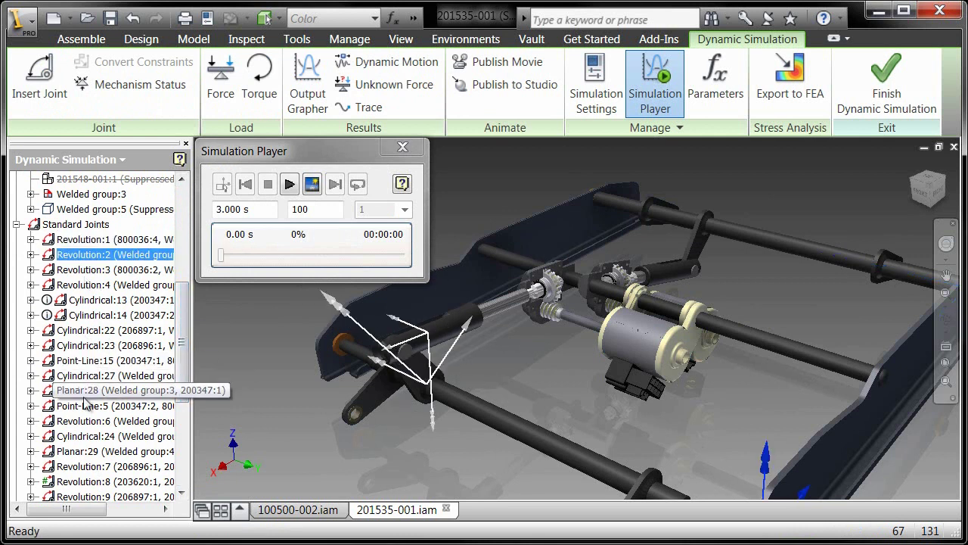
pyautogui.click(85, 393)
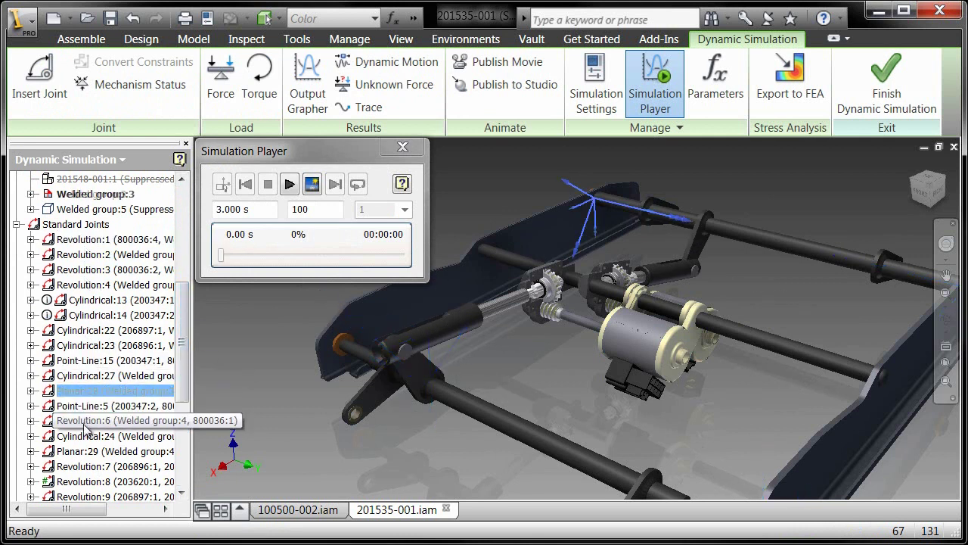
pyautogui.click(85, 426)
pyautogui.scroll(-2, 184, 352)
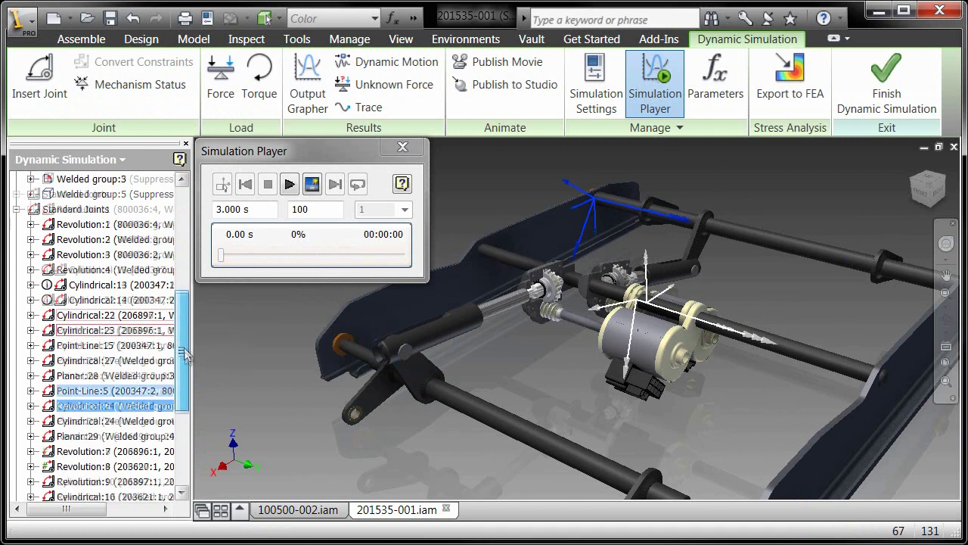
pyautogui.scroll(-3, 185, 352)
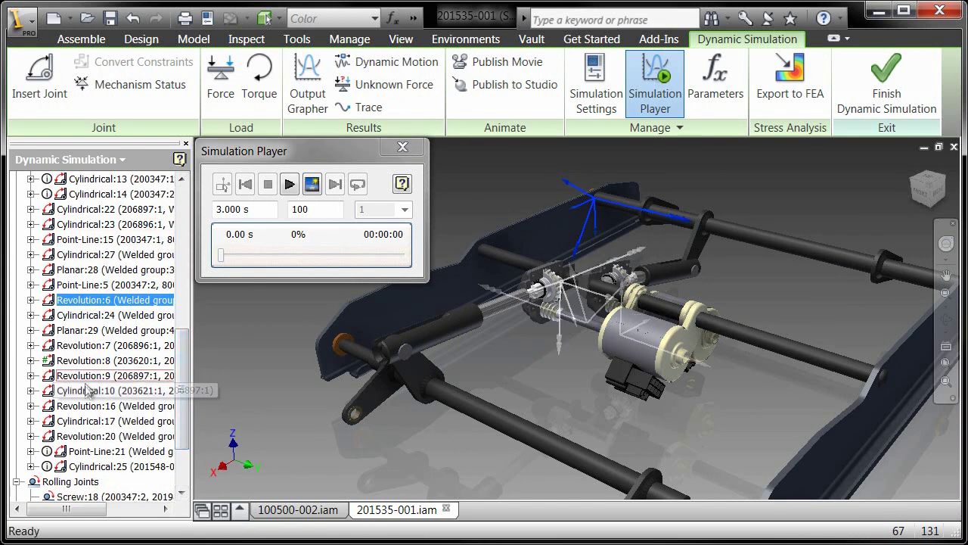
pyautogui.click(86, 390)
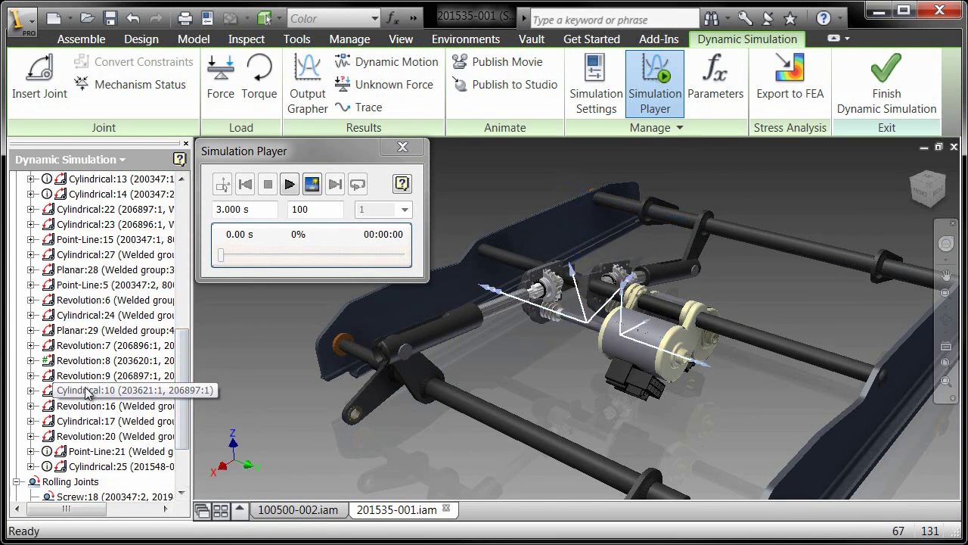
pyautogui.click(259, 343)
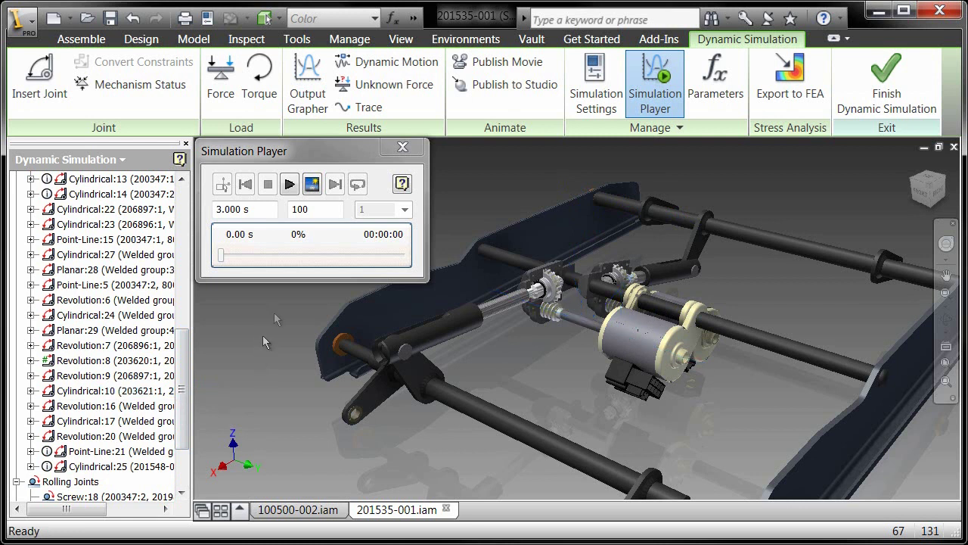
# Insert a Screw joint between the tube and threaded rod with a 1.5 pitch
pyautogui.click(47, 75)
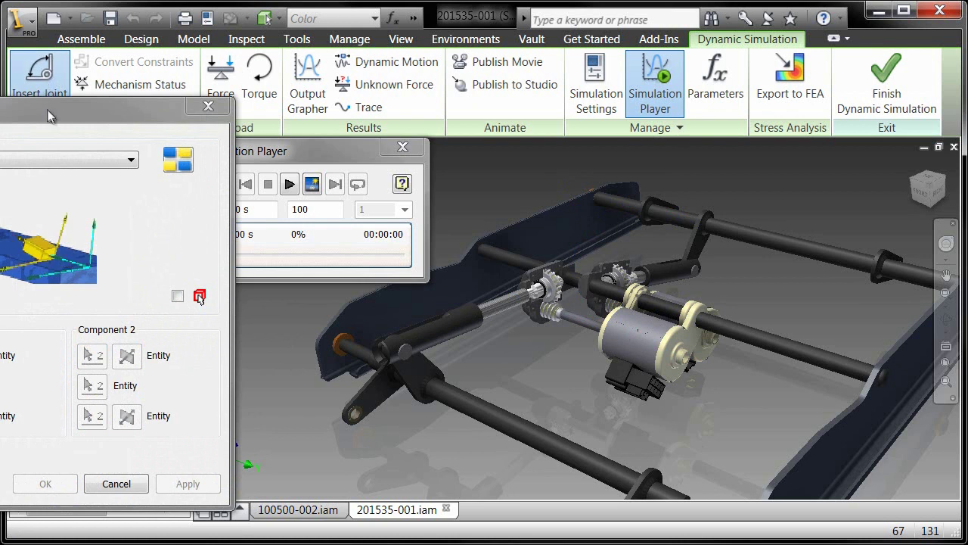
pyautogui.click(180, 110)
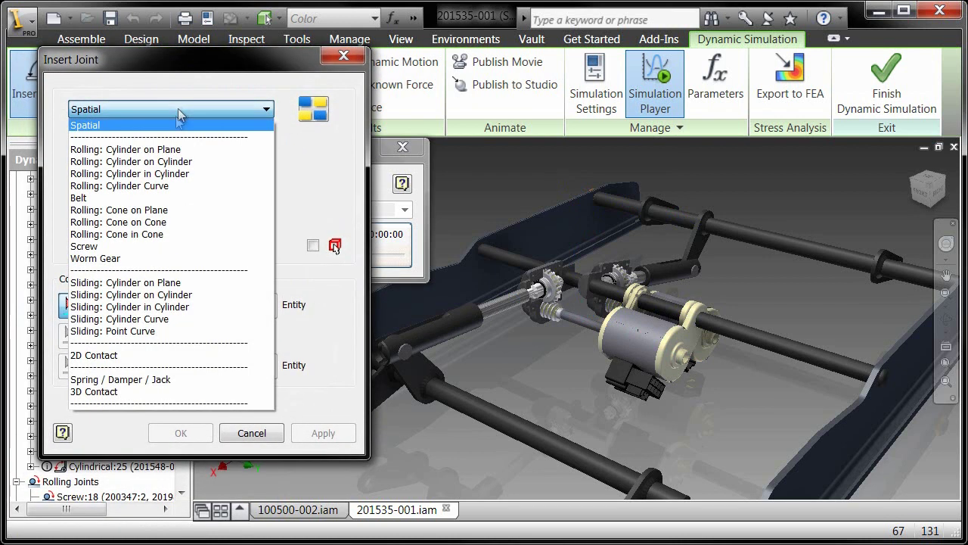
pyautogui.click(145, 246)
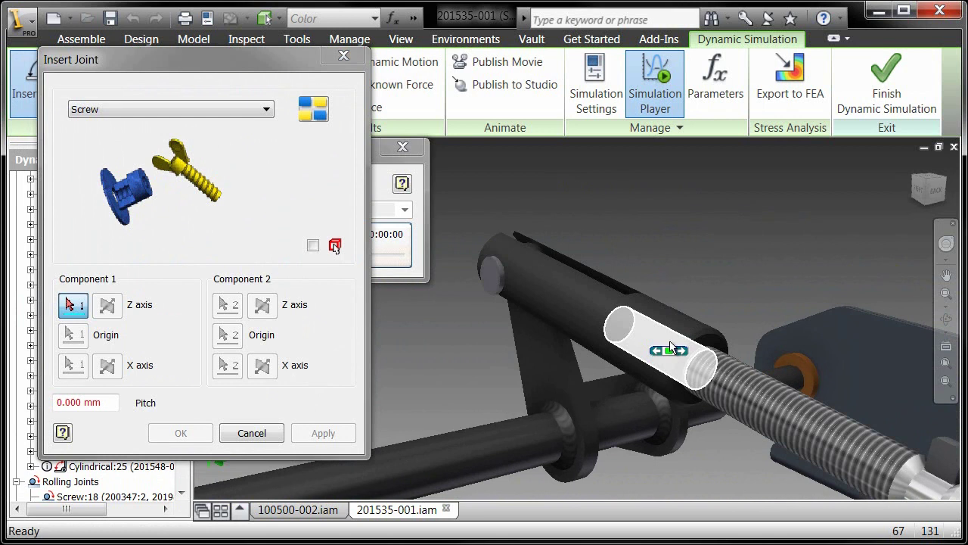
pyautogui.click(670, 341)
pyautogui.click(760, 394)
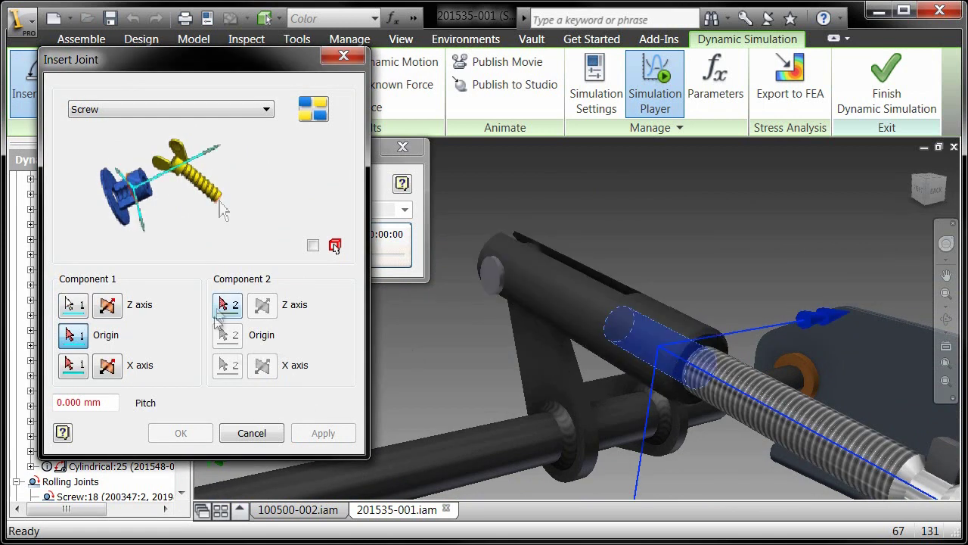
pyautogui.click(724, 390)
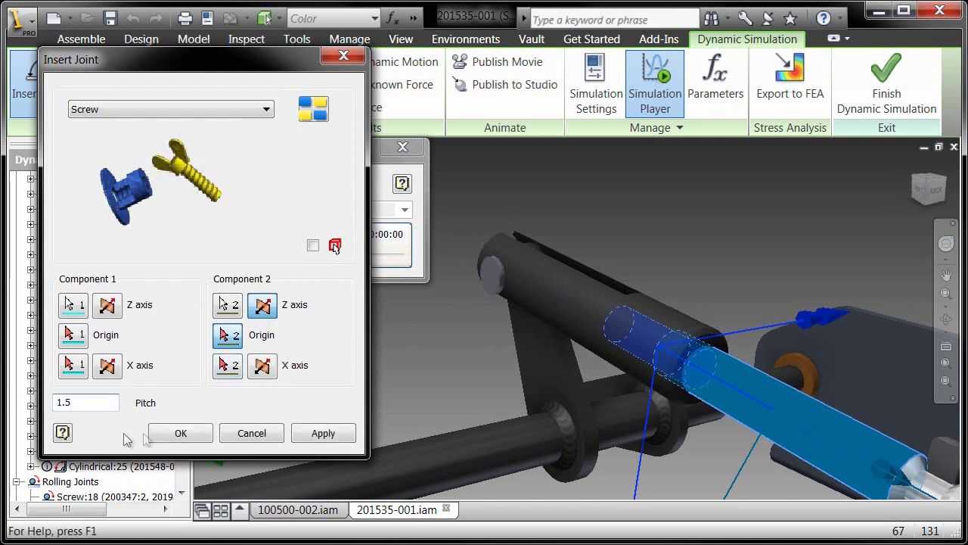
pyautogui.click(323, 433)
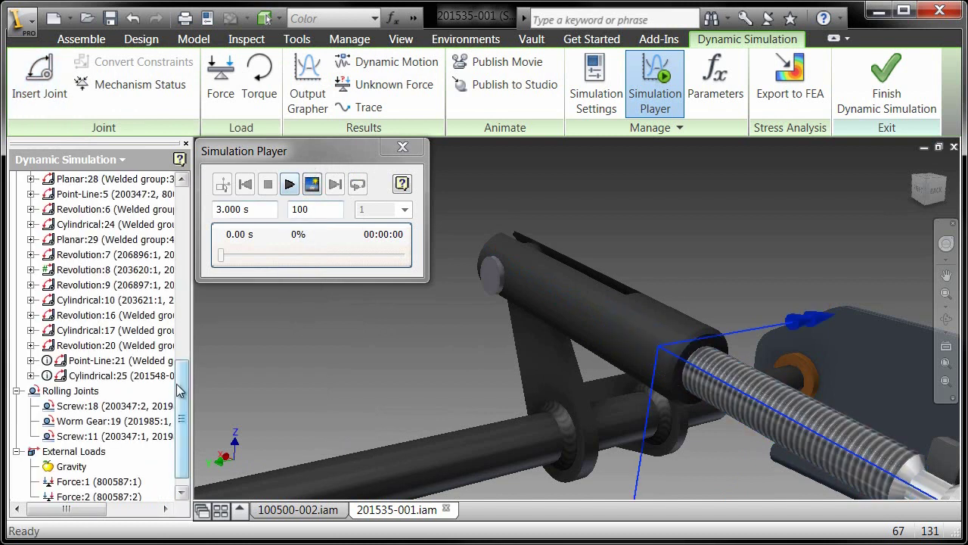
# Set the Screw:11 joint's friction to 0.1 in its Parameters properties
pyautogui.scroll(-1, 180, 390)
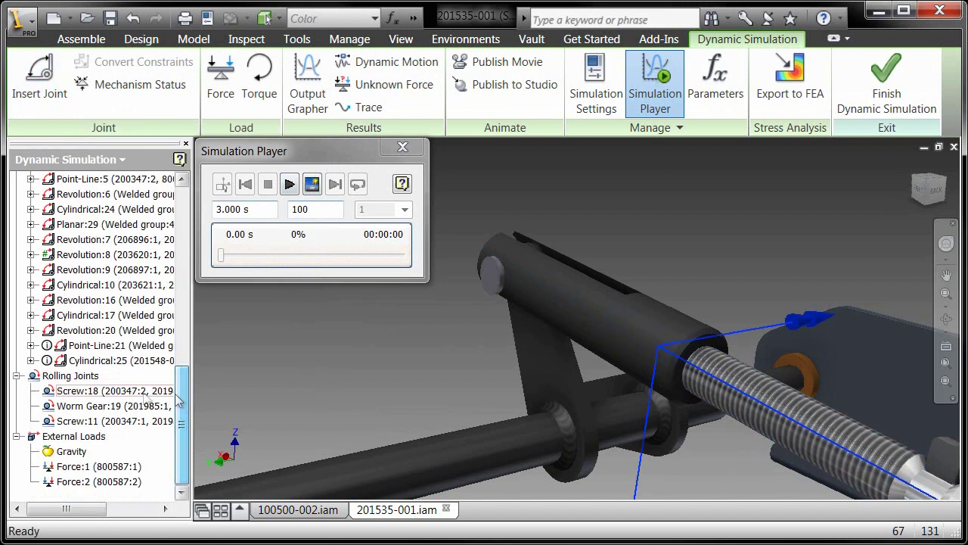
pyautogui.rightClick(97, 426)
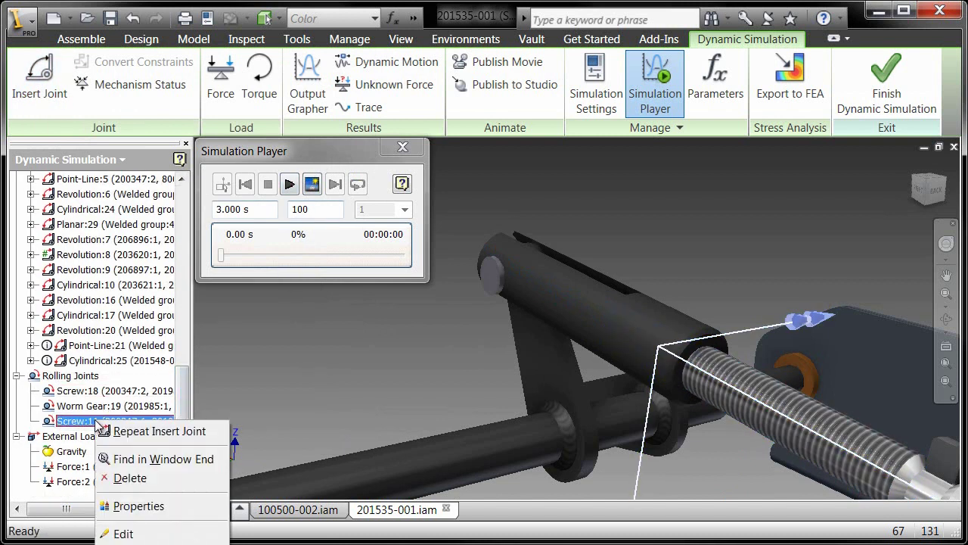
pyautogui.click(140, 506)
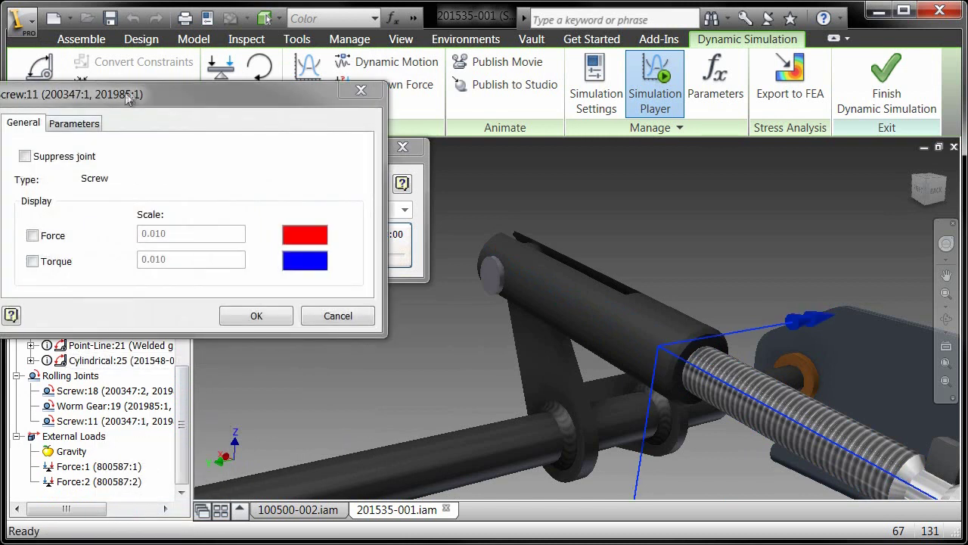
pyautogui.moveTo(127, 97); pyautogui.dragTo(165, 91)
pyautogui.click(109, 120)
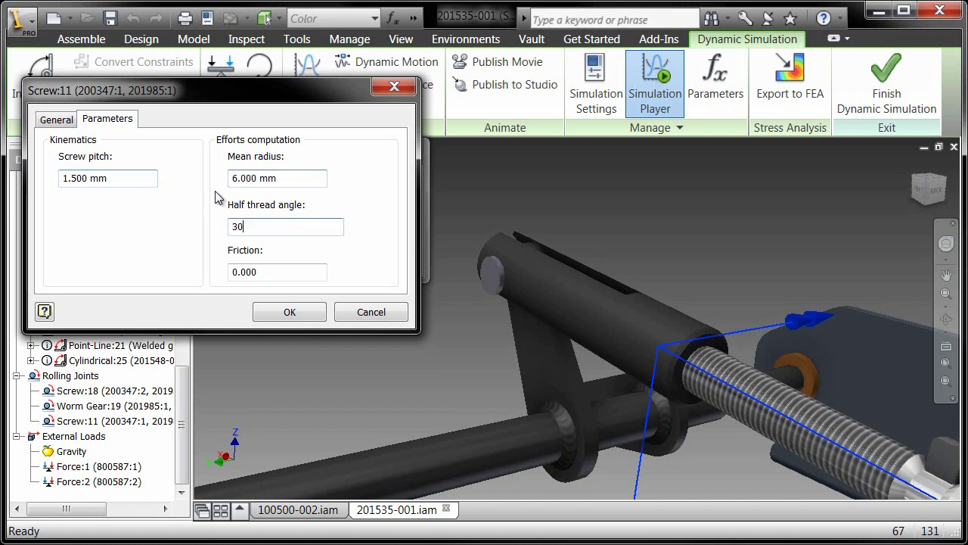
pyautogui.click(289, 311)
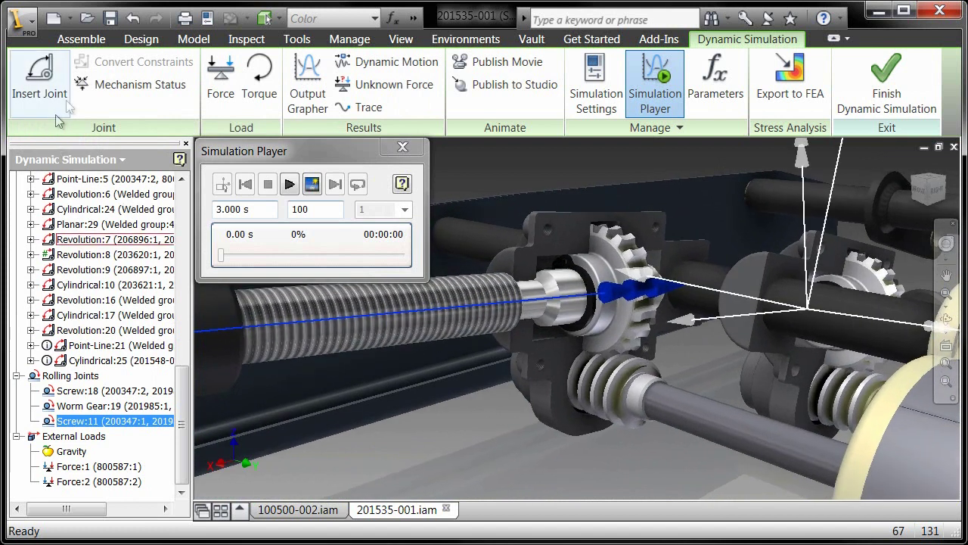
# Insert a Worm Gear joint between the gear and worm screw with a 1.5 pitch
pyautogui.click(38, 87)
pyautogui.click(146, 111)
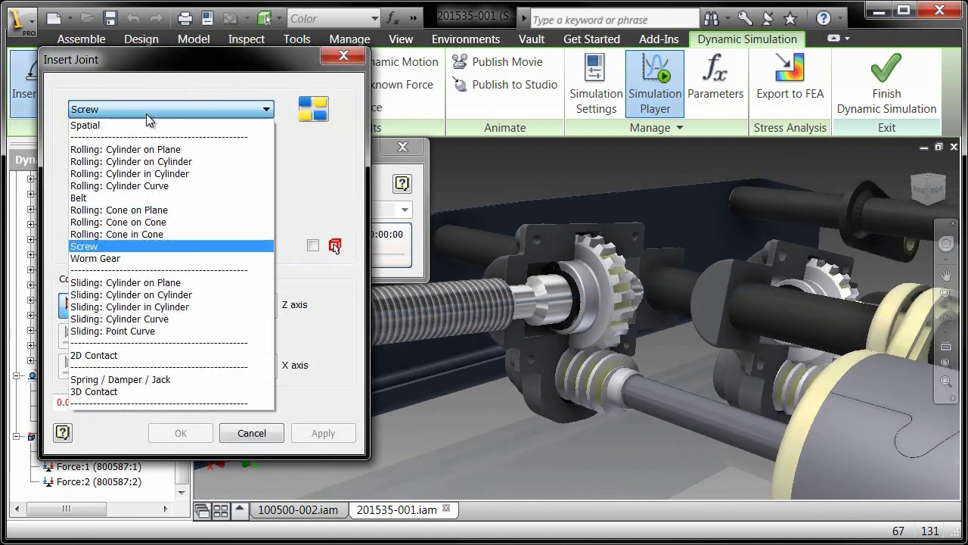
pyautogui.click(137, 258)
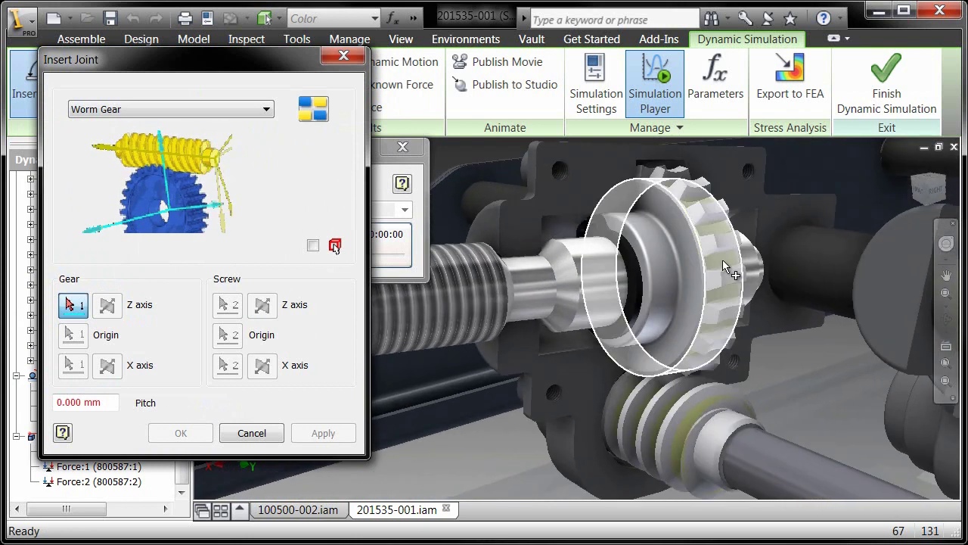
pyautogui.click(726, 269)
pyautogui.click(725, 268)
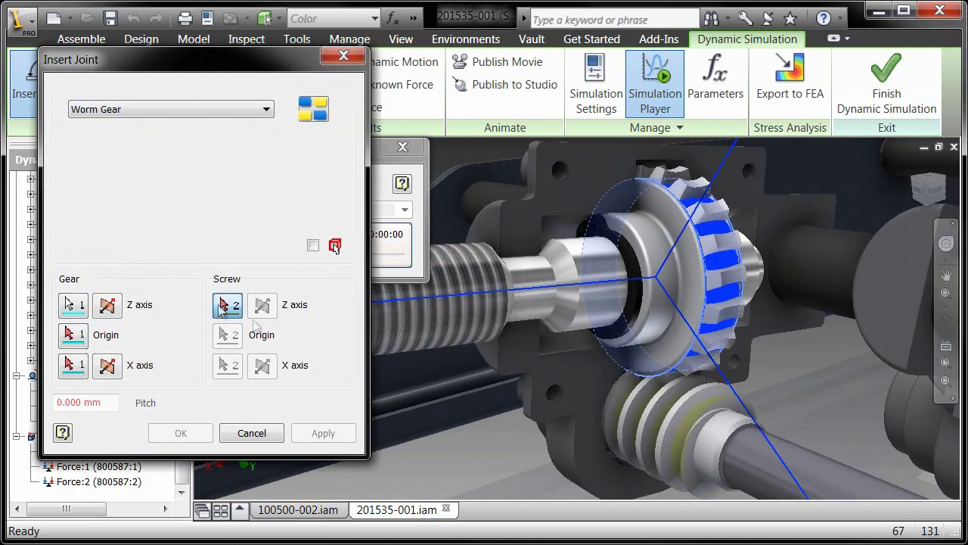
pyautogui.click(681, 450)
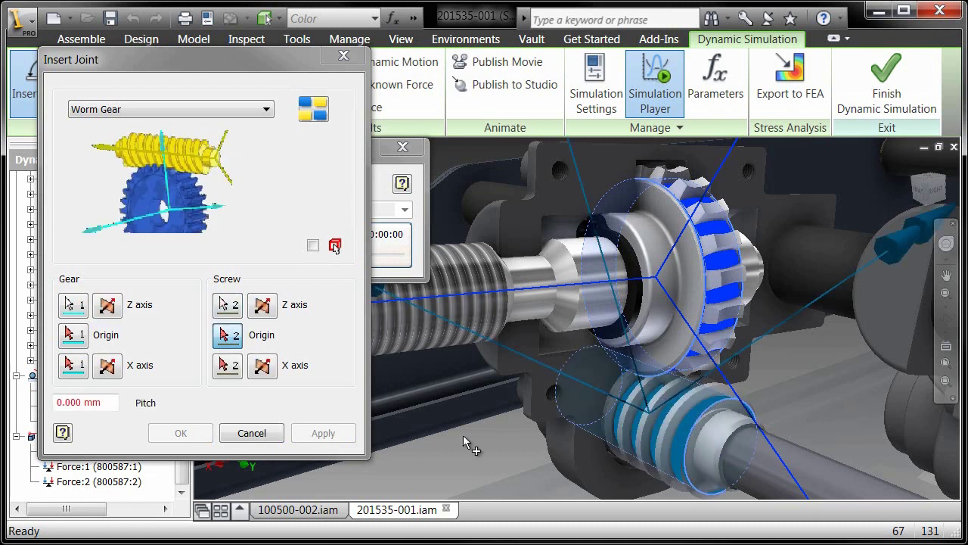
pyautogui.click(112, 404)
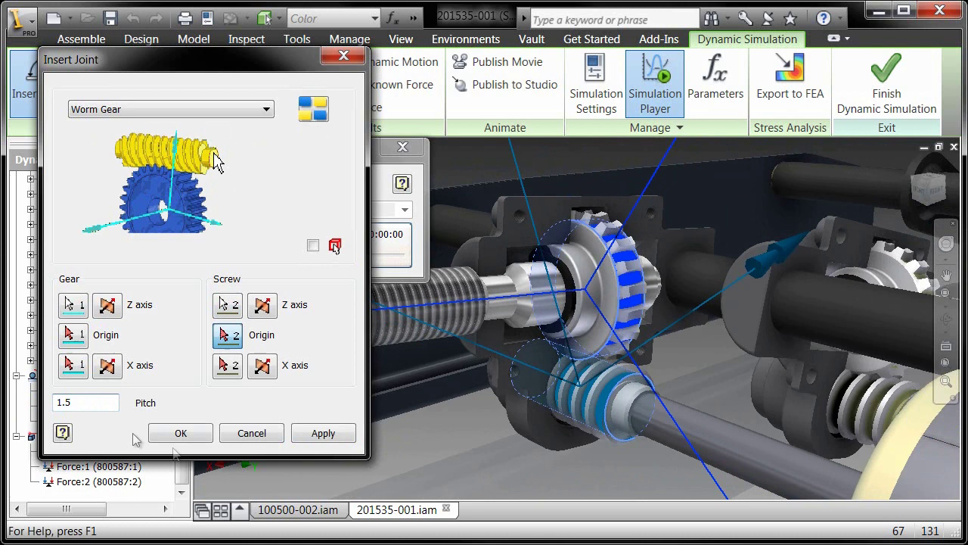
pyautogui.click(181, 436)
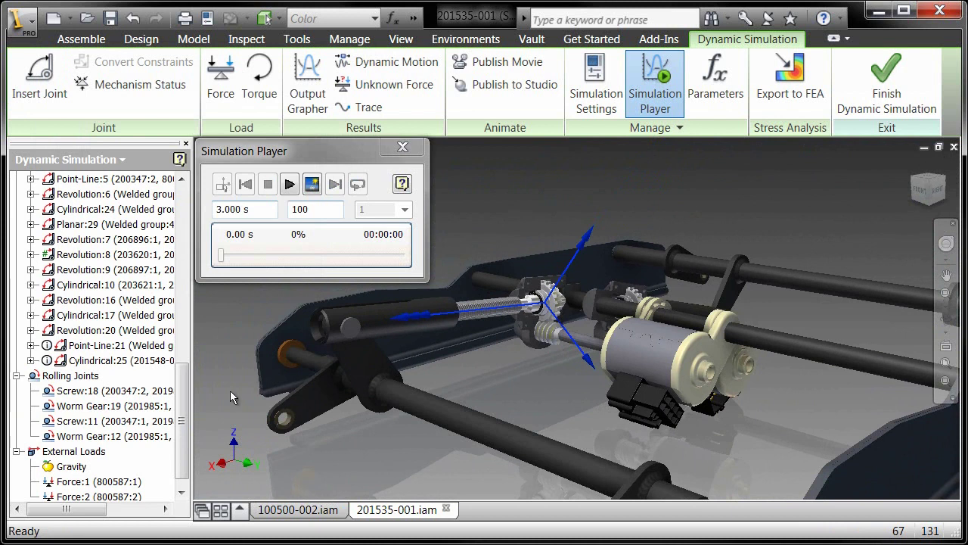
# Change the Worm Gear:12 joint's screw pitch from 1.5 to 3 mm
pyautogui.rightClick(149, 437)
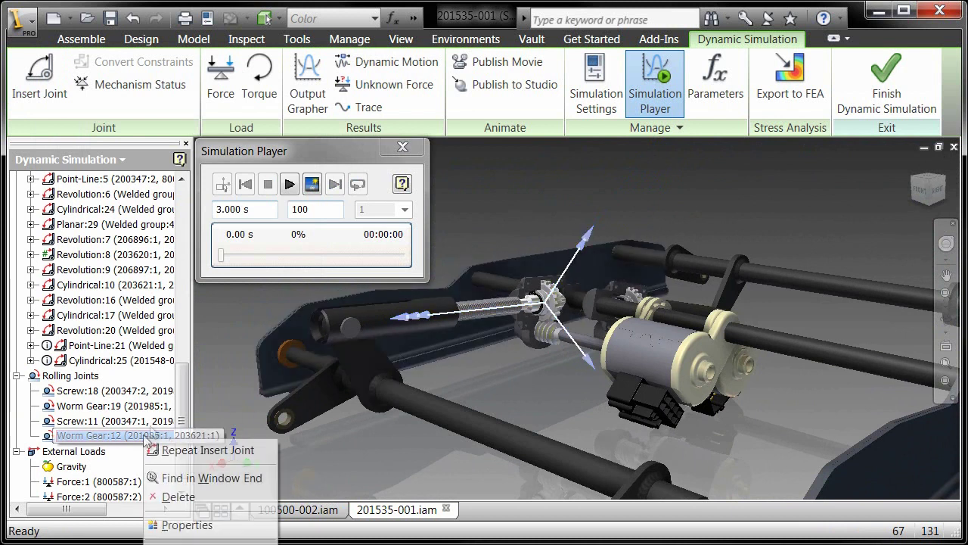
pyautogui.click(176, 524)
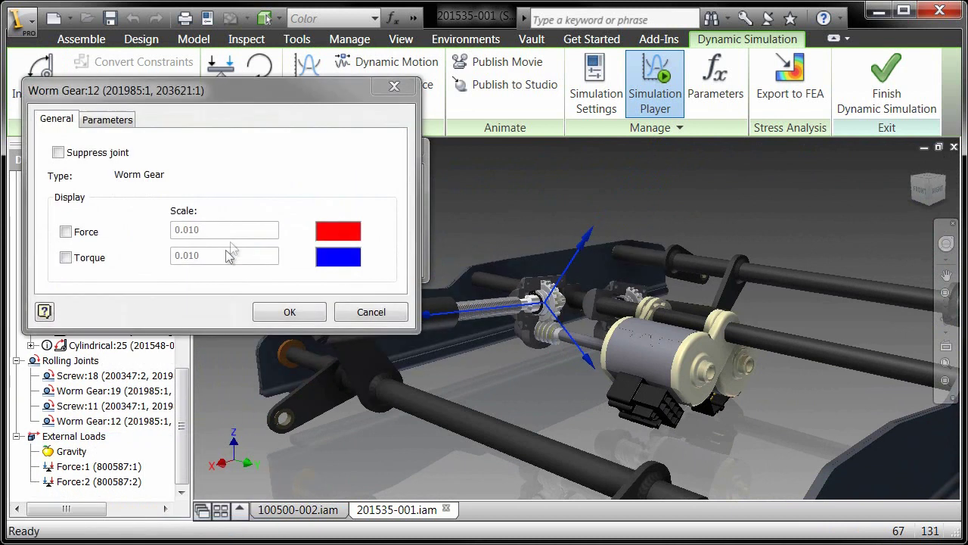
pyautogui.click(128, 119)
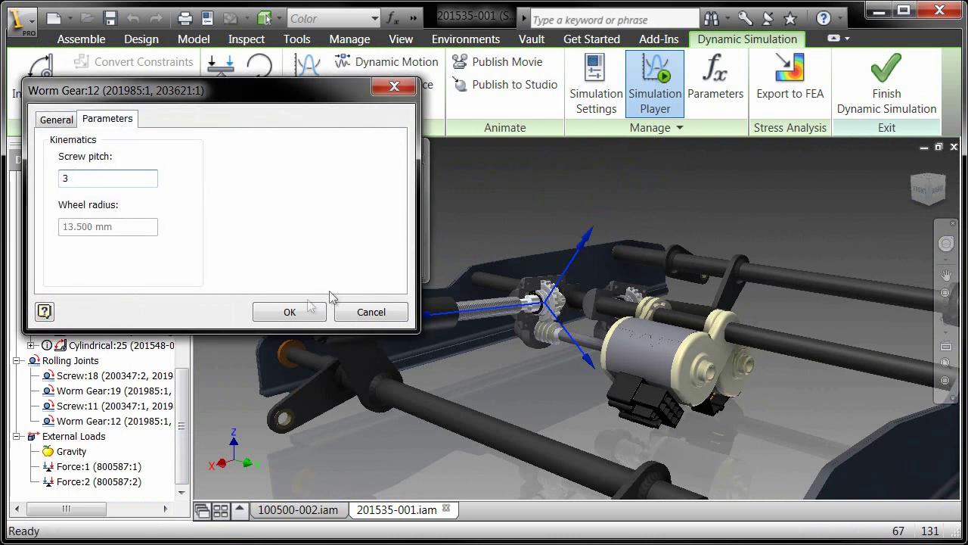
pyautogui.write('3')
pyautogui.click(292, 310)
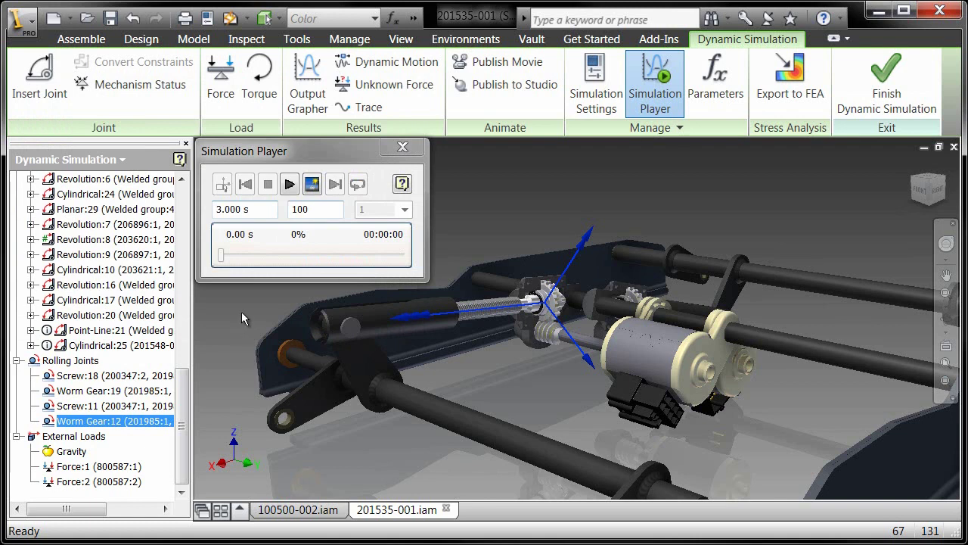
pyautogui.keyDown('shift'); pyautogui.moveTo(242, 317); pyautogui.dragTo(596, 376, button='middle'); pyautogui.keyUp('shift')
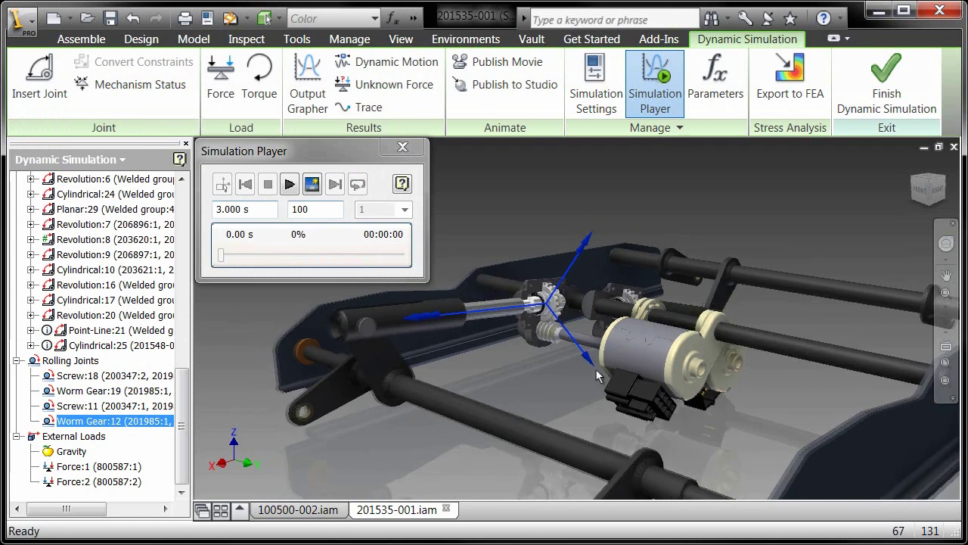
pyautogui.scroll(6, 512, 474)
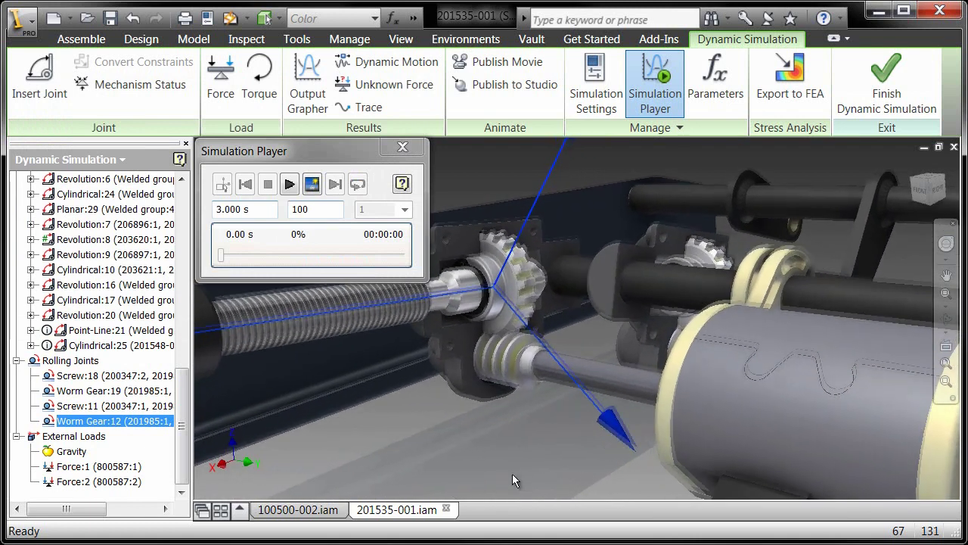
# Enable a 330 N mm joint torque on Cylindrical:10's rotational dof 1 (R)
pyautogui.scroll(-2, 512, 474)
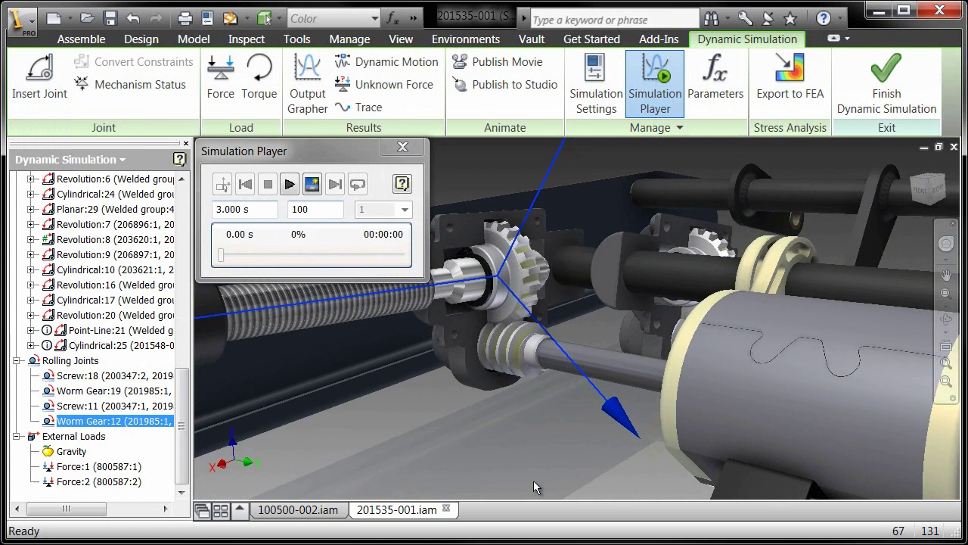
pyautogui.rightClick(102, 271)
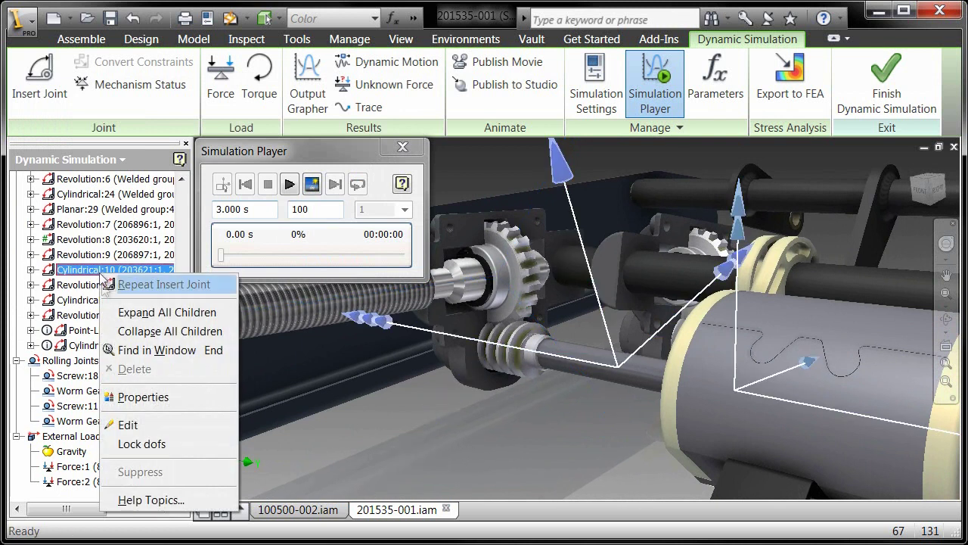
pyautogui.click(151, 396)
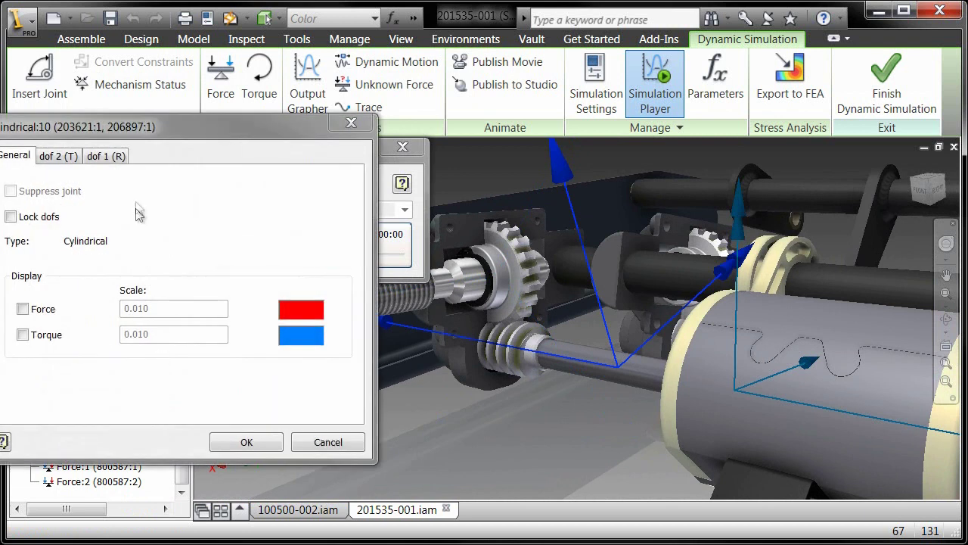
pyautogui.moveTo(155, 130); pyautogui.dragTo(247, 88)
pyautogui.click(201, 115)
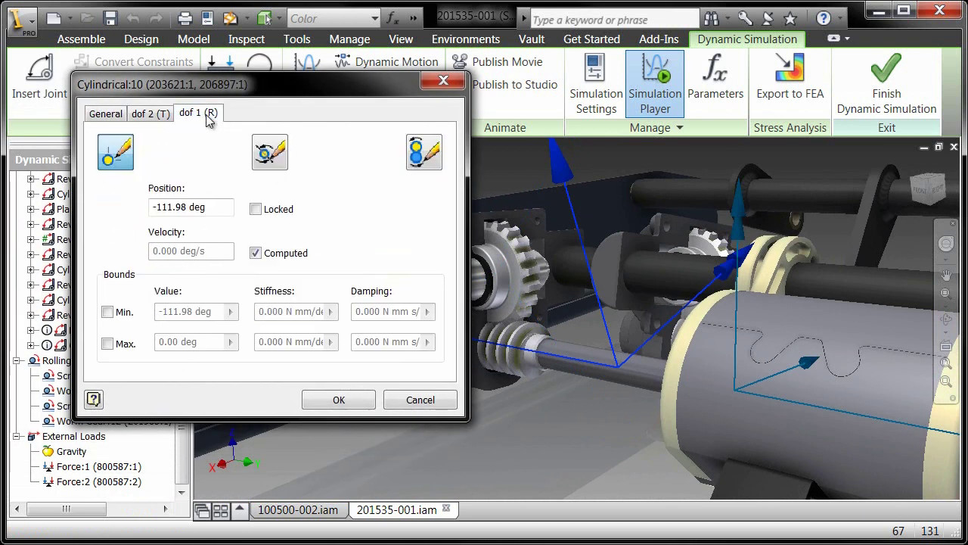
pyautogui.click(273, 155)
pyautogui.click(134, 196)
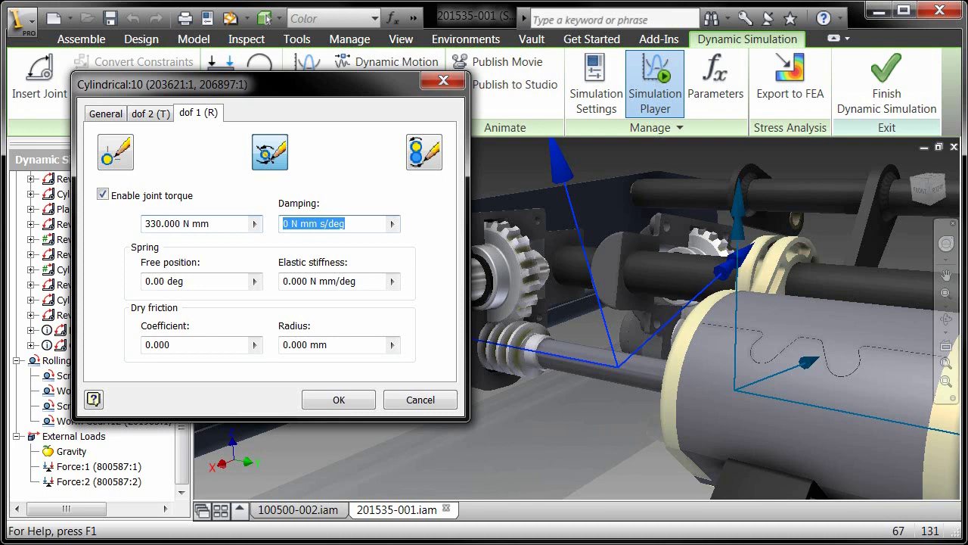
pyautogui.click(339, 400)
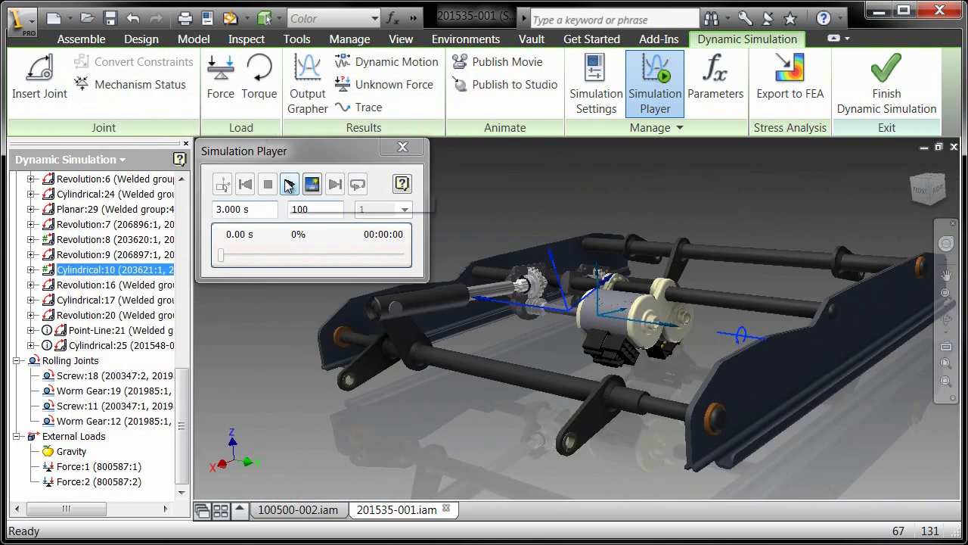
# Apply downward Fz -200 N vector-component forces at both seat-link ends
pyautogui.click(220, 89)
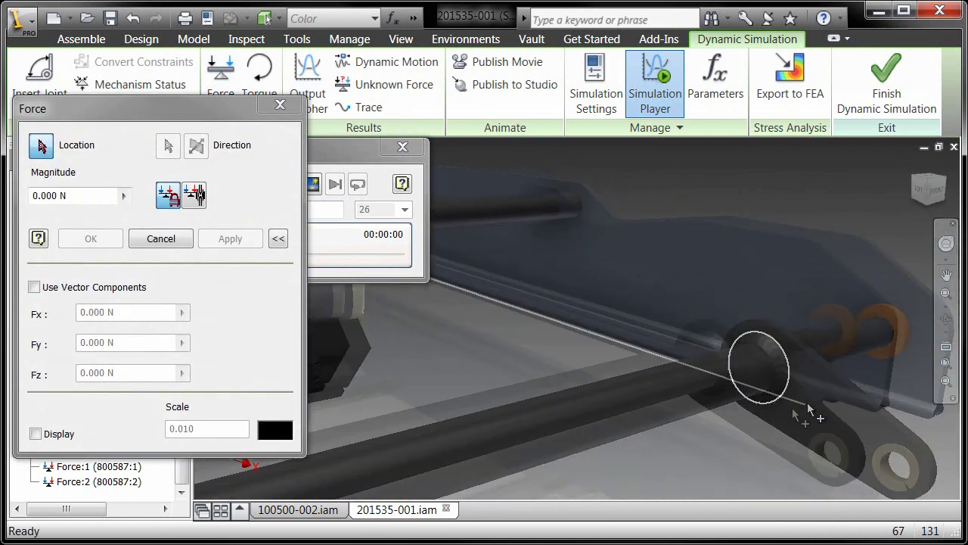
pyautogui.click(753, 441)
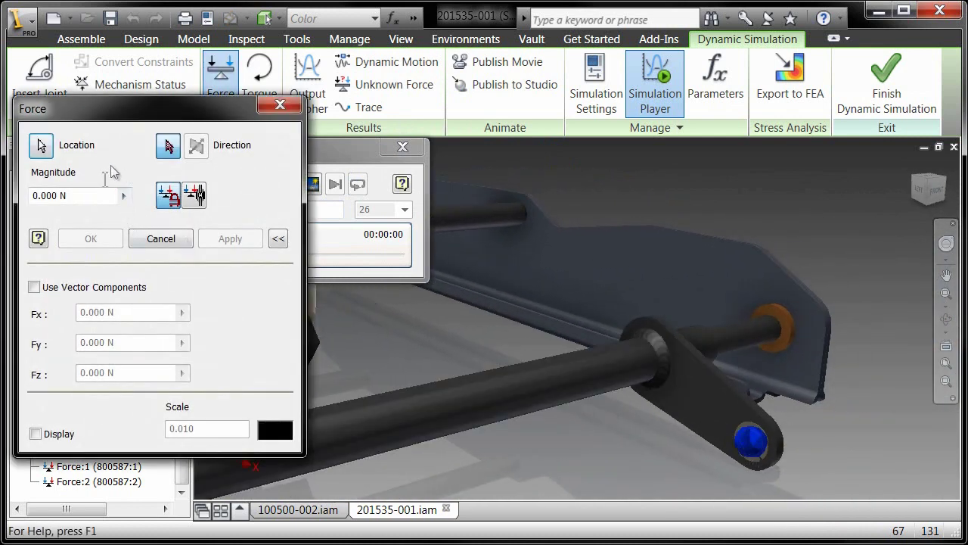
pyautogui.click(33, 288)
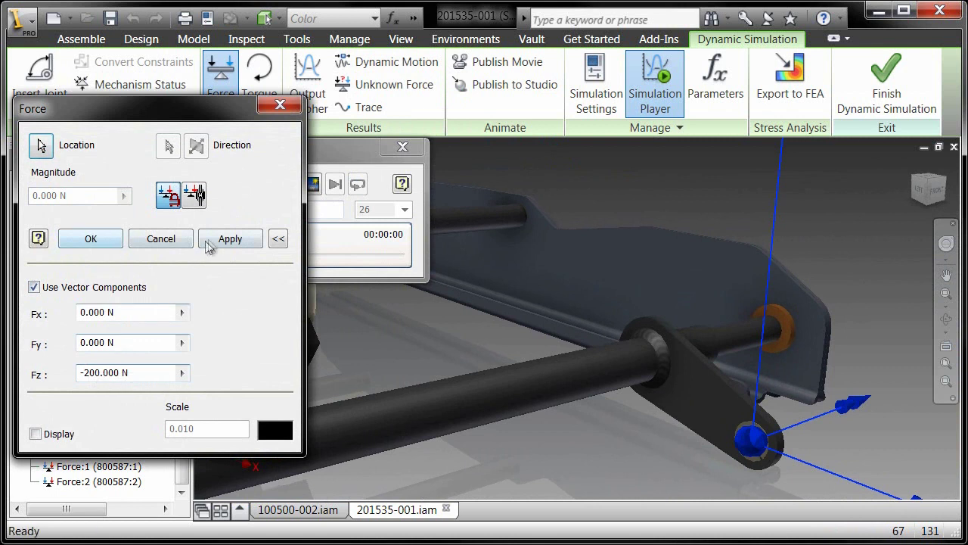
pyautogui.click(228, 240)
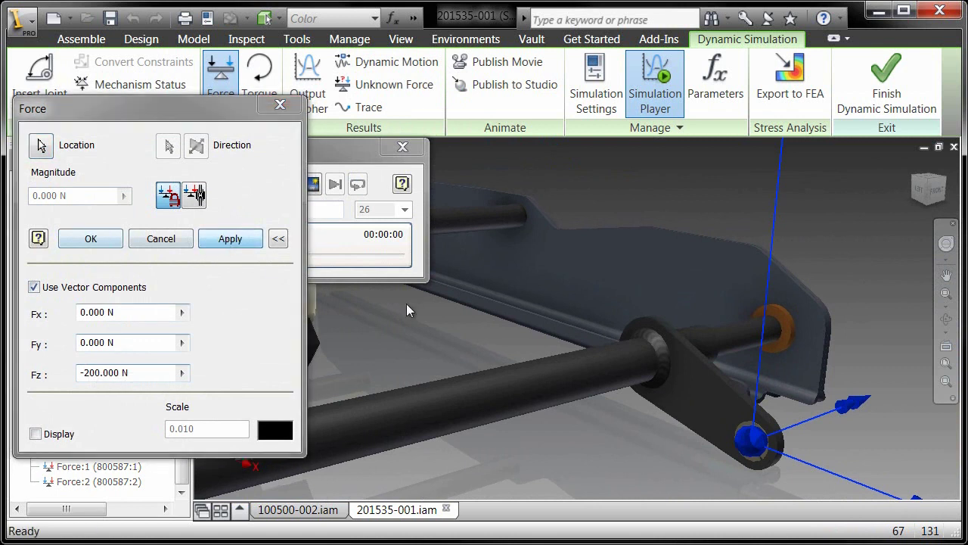
pyautogui.scroll(-5, 390, 316)
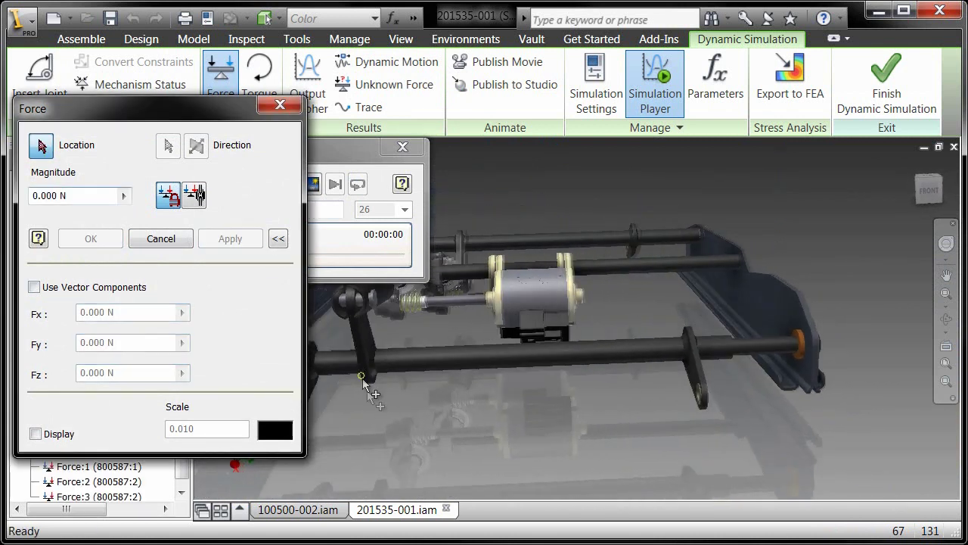
pyautogui.scroll(4, 361, 392)
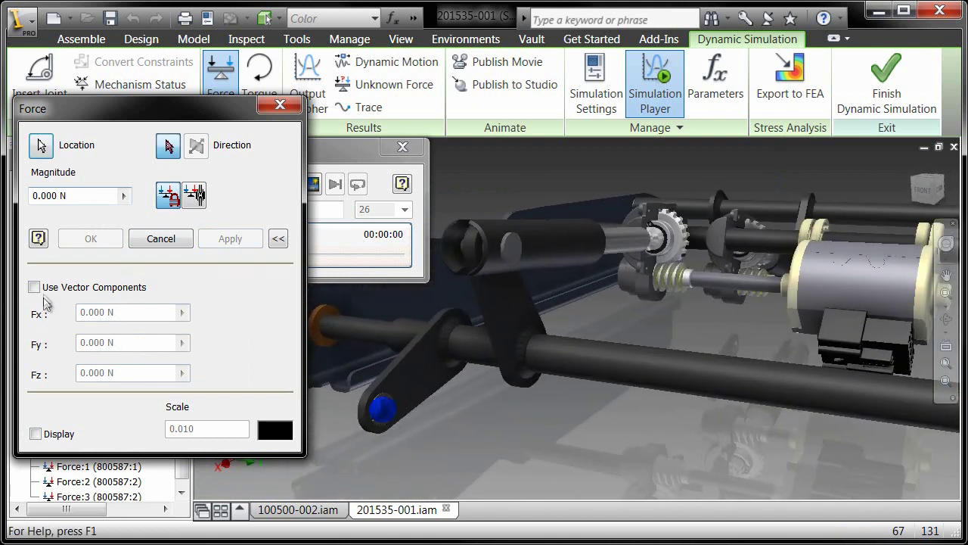
pyautogui.write('-200')
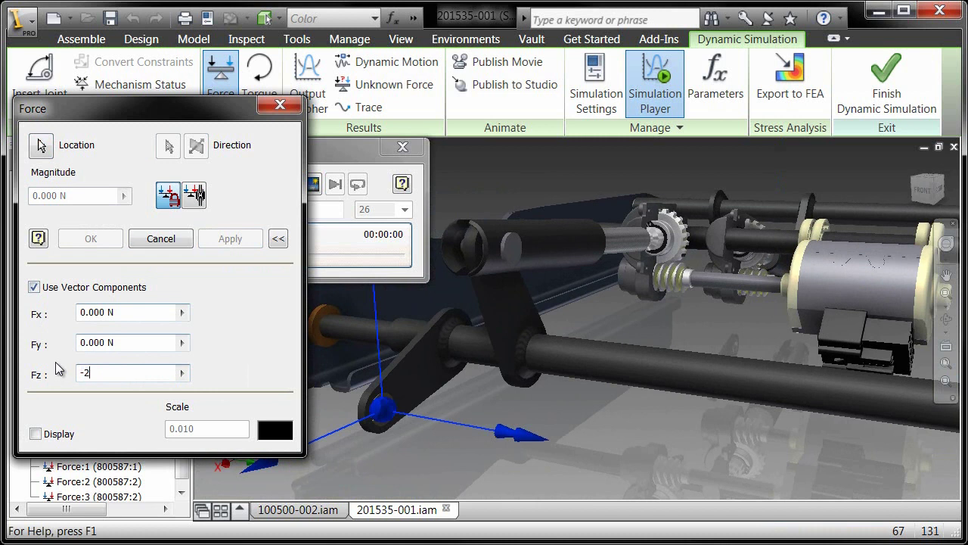
pyautogui.click(89, 240)
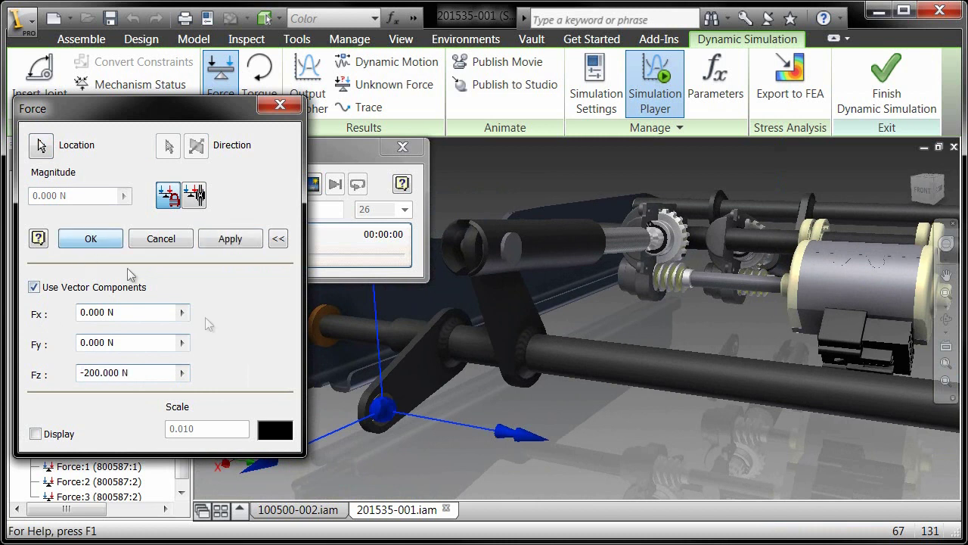
# Play the 3.000 s simulation to 100% and rewind it to the start
pyautogui.press('F6')
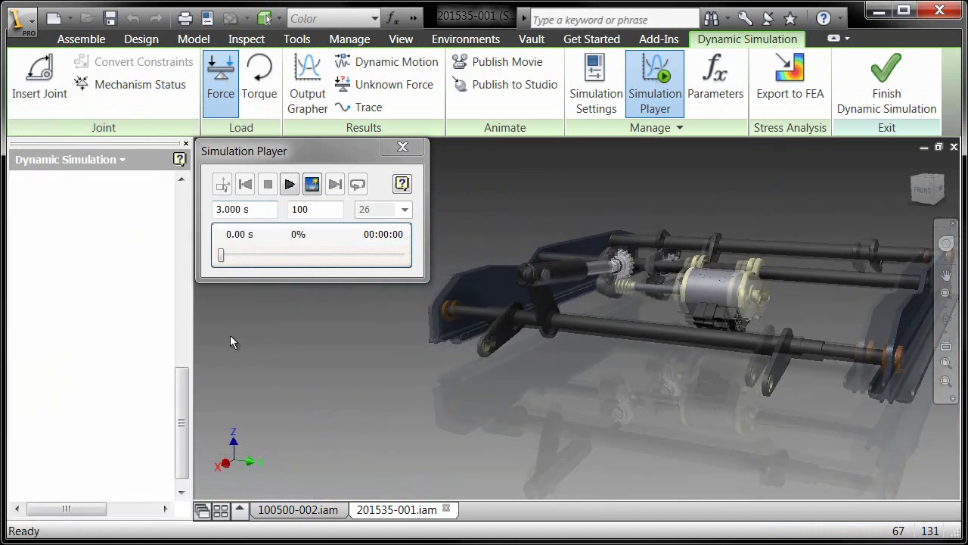
pyautogui.click(290, 185)
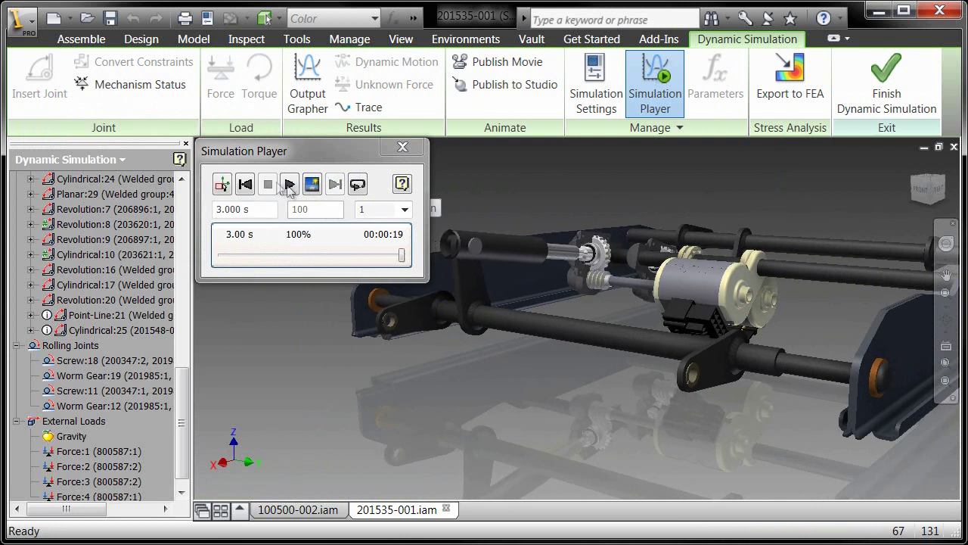
pyautogui.click(245, 184)
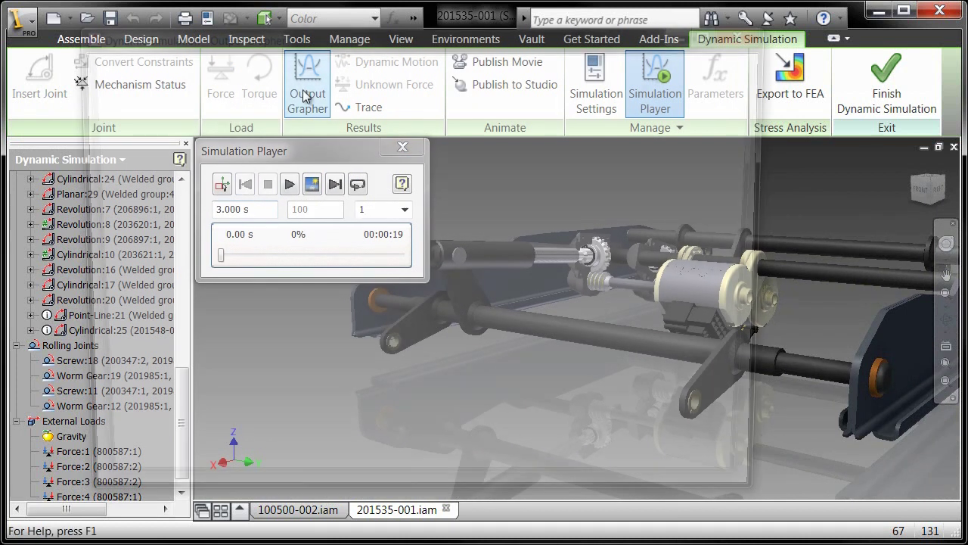
# Plot the Point-Line:15 Force magnitude in Output Grapher and review its curve statistics
pyautogui.click(305, 96)
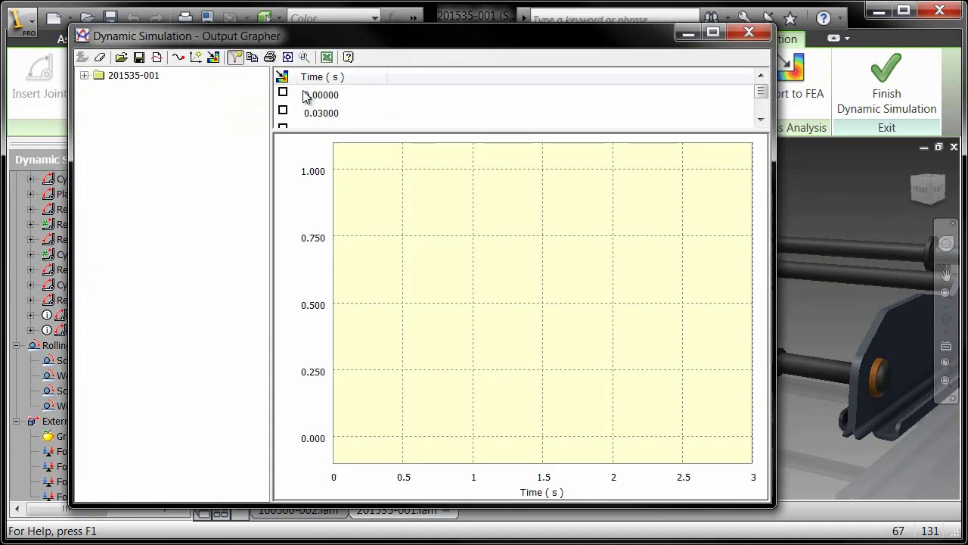
pyautogui.click(84, 75)
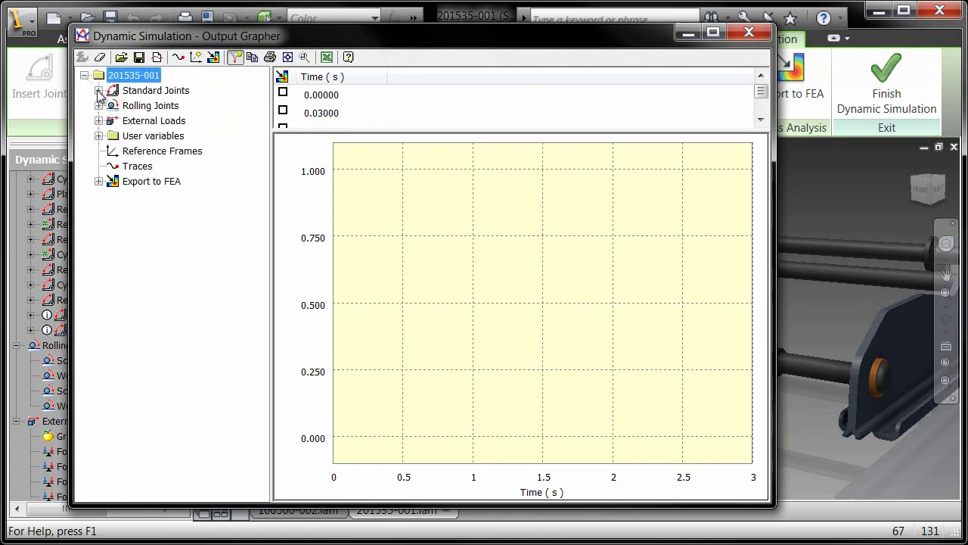
pyautogui.click(98, 91)
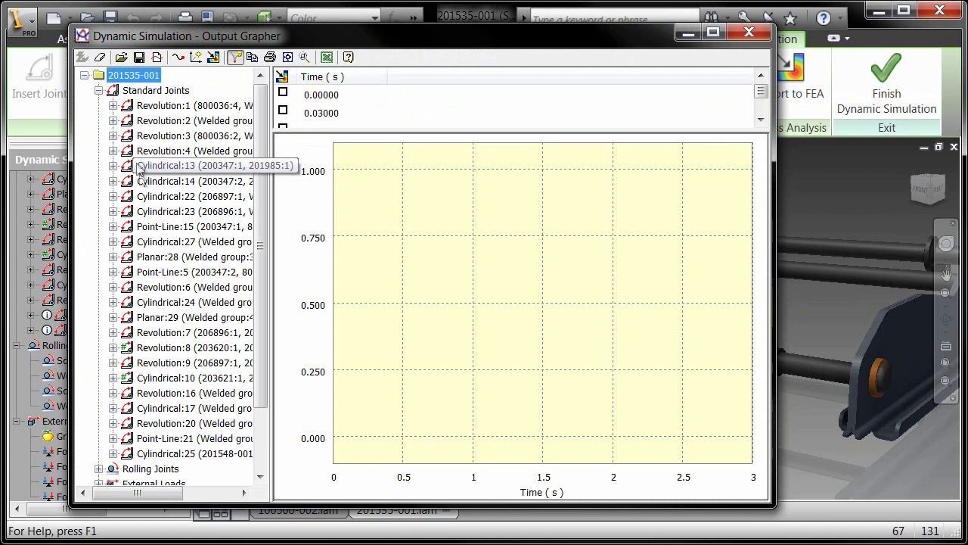
pyautogui.click(114, 227)
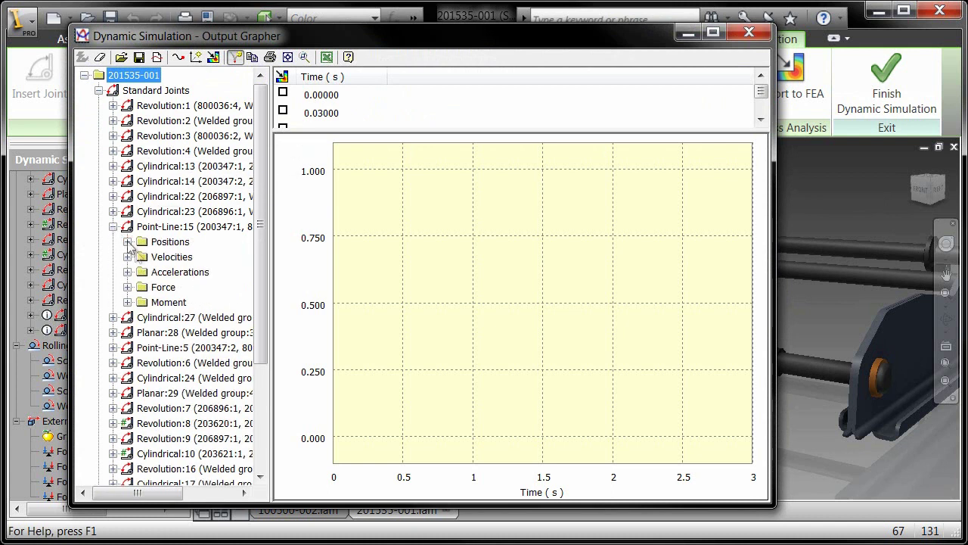
pyautogui.click(127, 288)
pyautogui.click(156, 303)
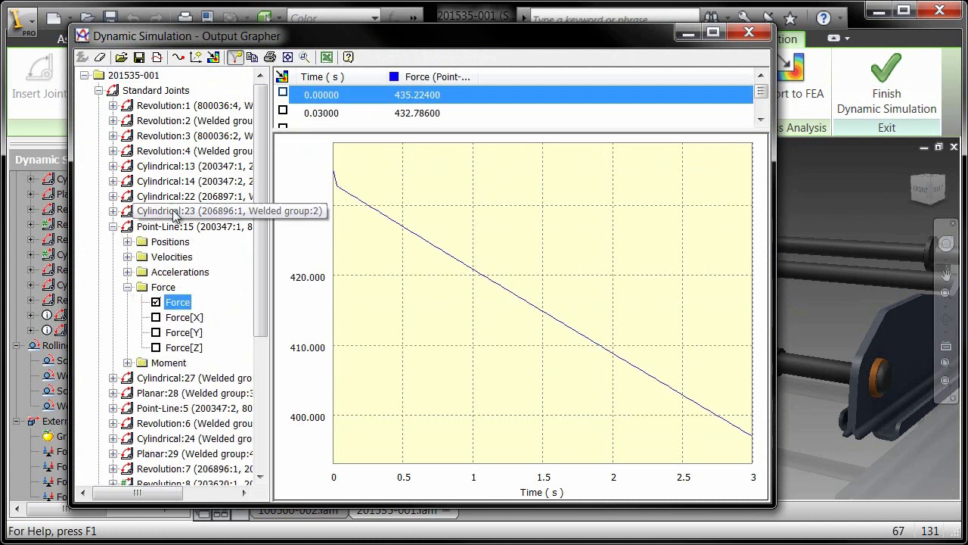
pyautogui.rightClick(426, 96)
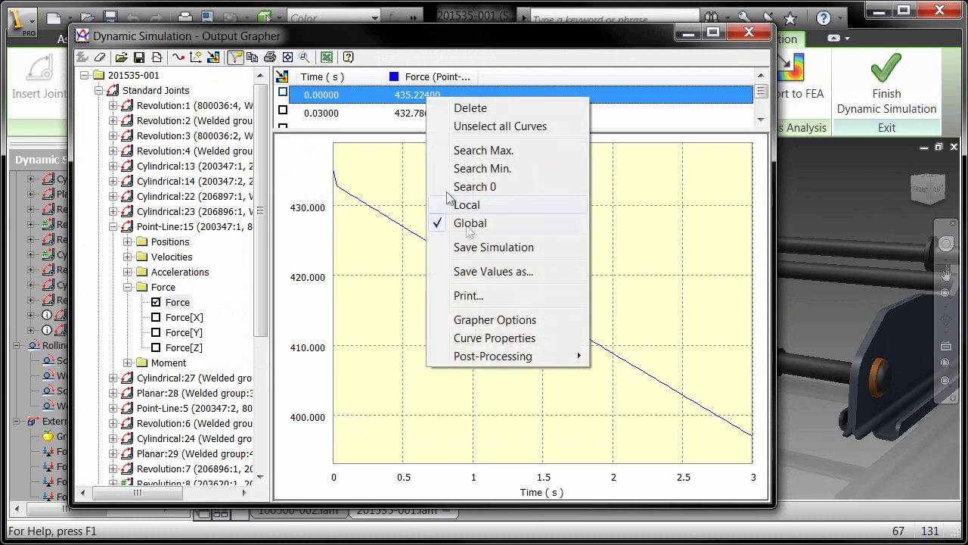
pyautogui.click(518, 338)
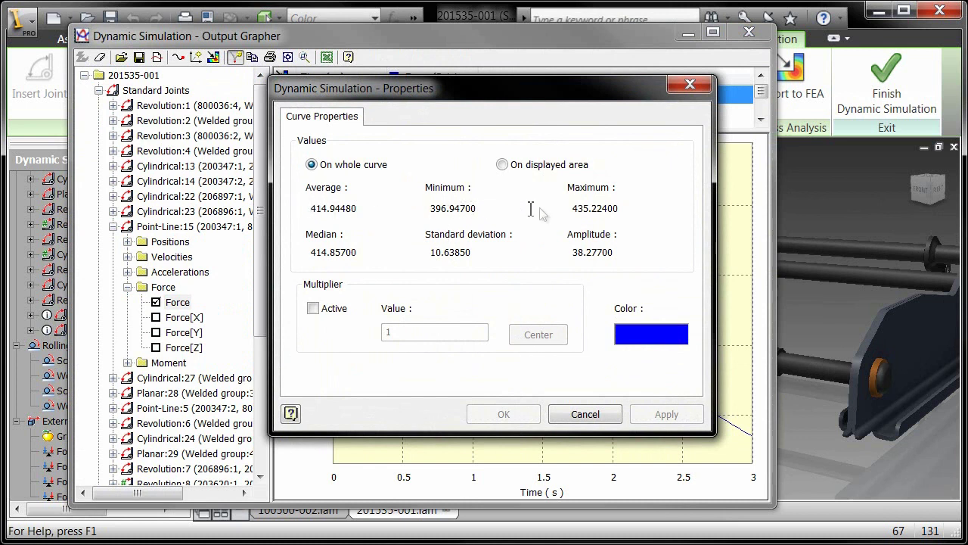
pyautogui.click(690, 90)
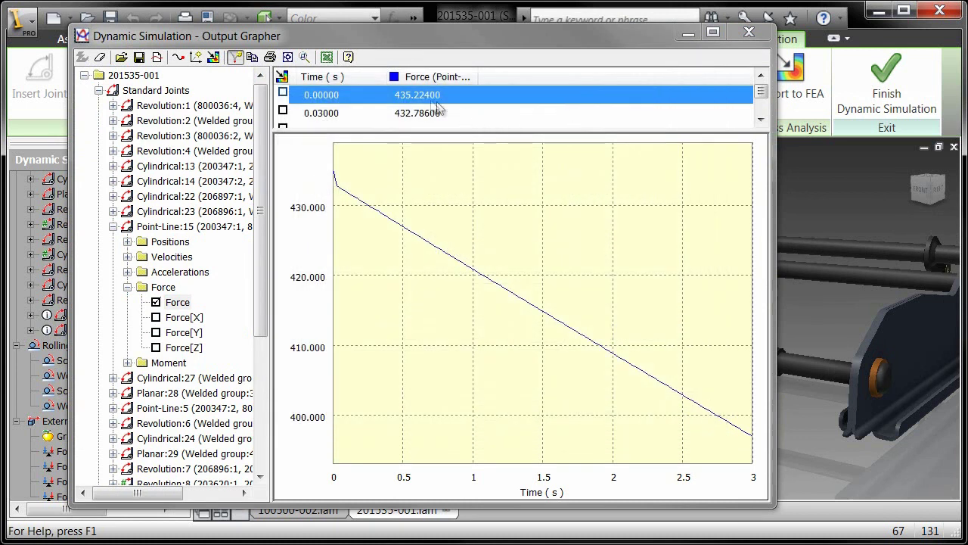
# Mark the peak (0 s, 435.224) and minimum (3.00 s, 396.947) force steps for export
pyautogui.rightClick(424, 98)
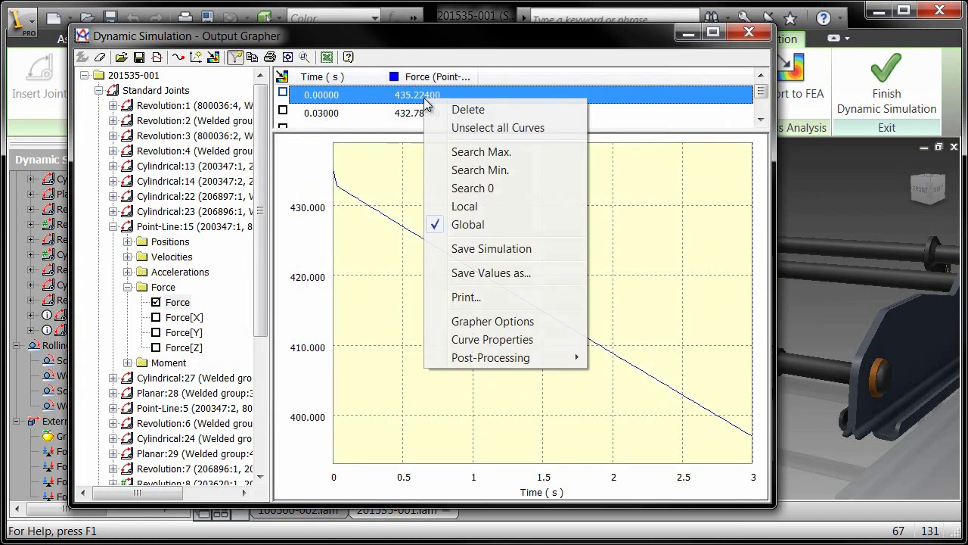
pyautogui.click(468, 154)
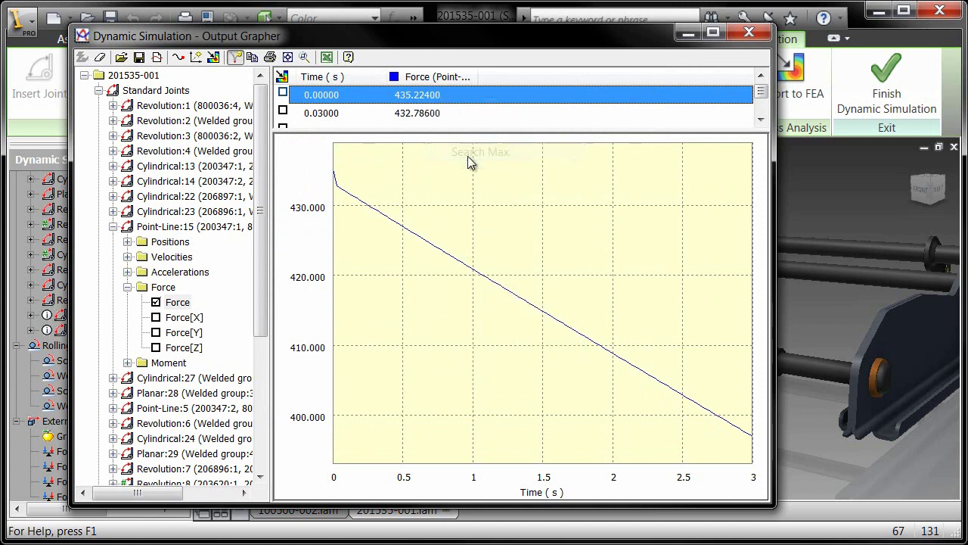
pyautogui.click(283, 93)
pyautogui.rightClick(426, 99)
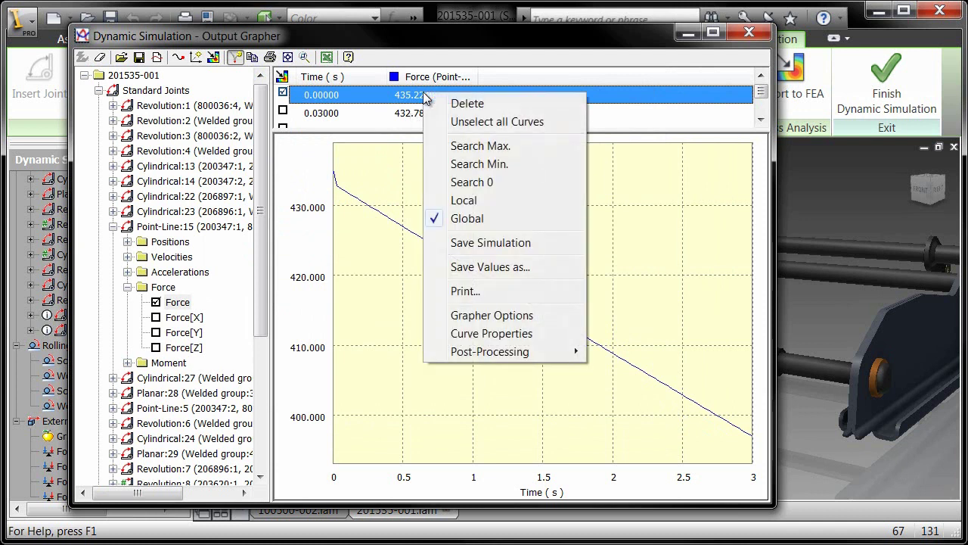
pyautogui.click(459, 163)
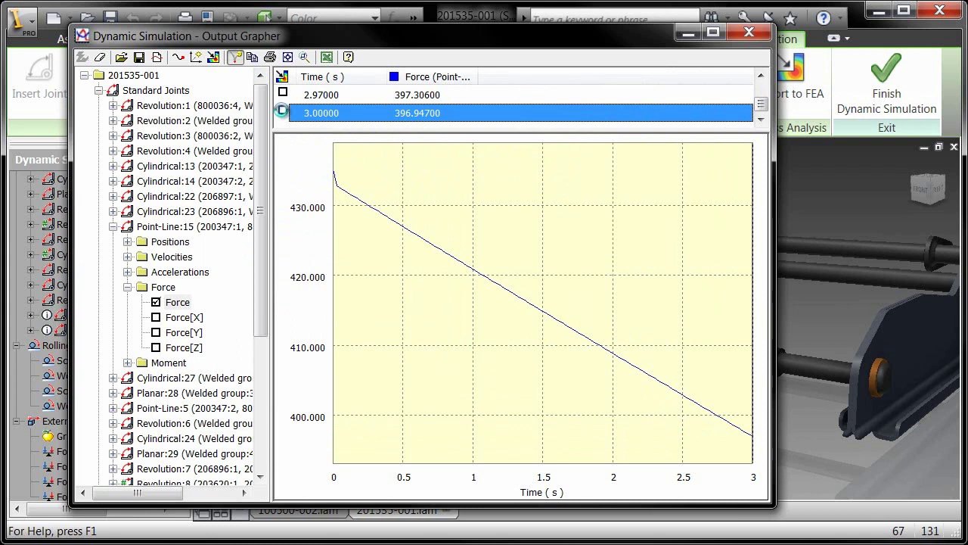
pyautogui.click(283, 110)
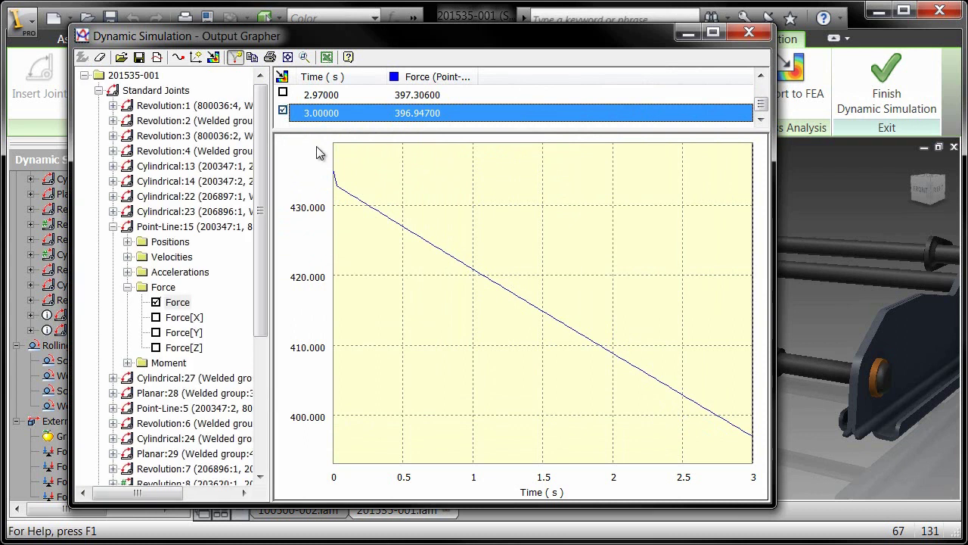
# Export tube part 200347:1 to stress analysis, accepting the over-constrained model warning
pyautogui.click(213, 59)
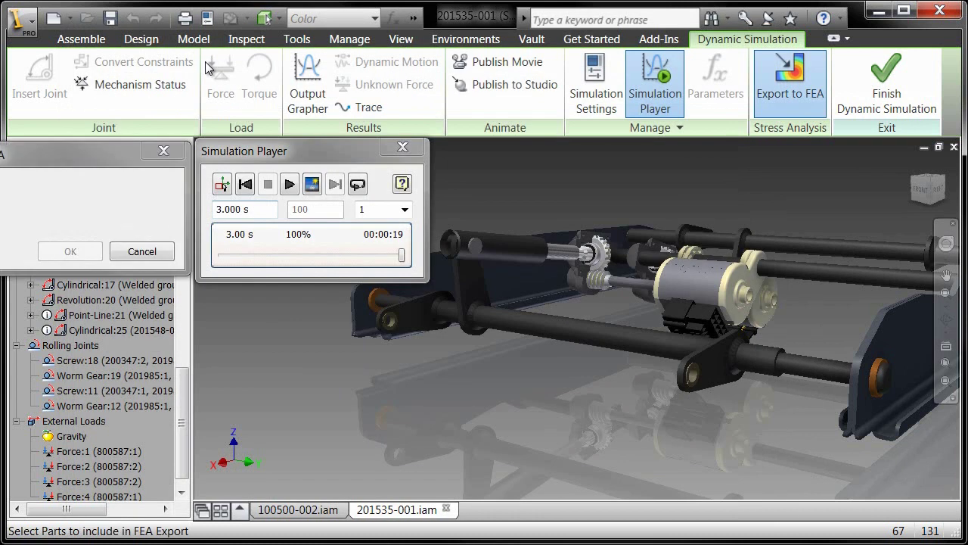
pyautogui.moveTo(21, 179); pyautogui.dragTo(151, 109)
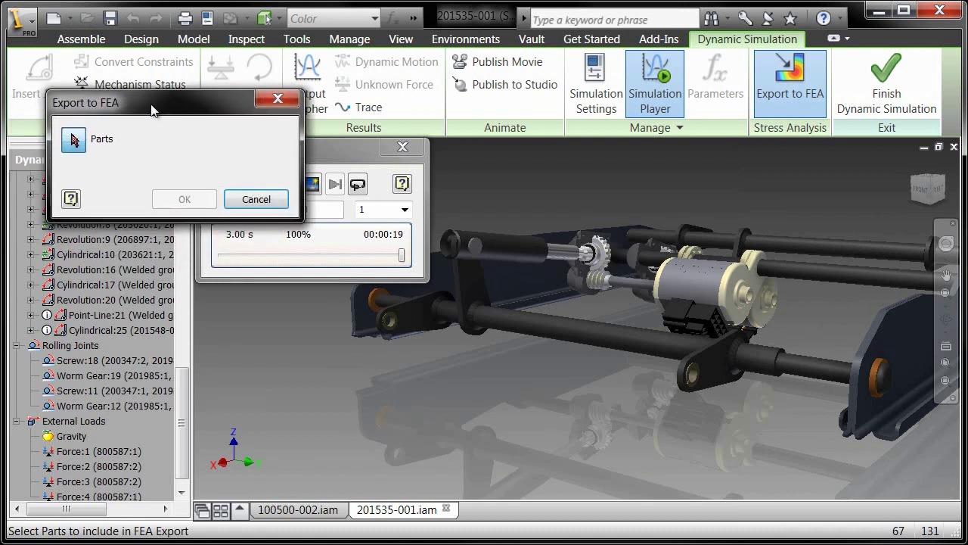
pyautogui.scroll(5, 519, 195)
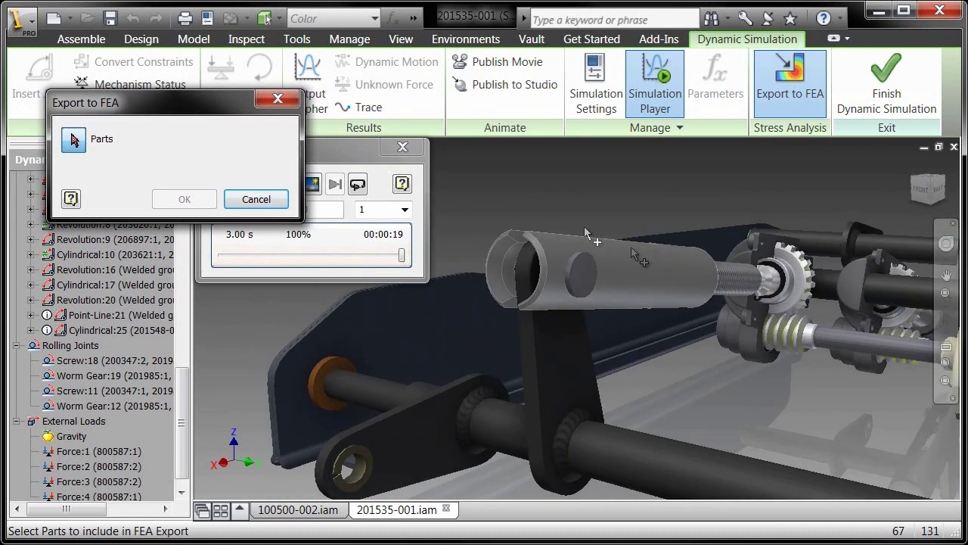
pyautogui.click(633, 251)
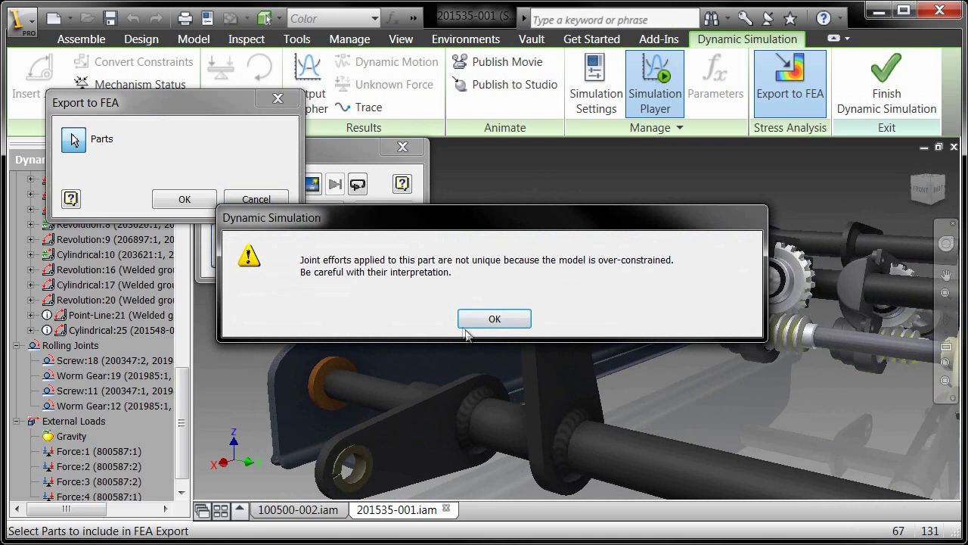
pyautogui.click(500, 319)
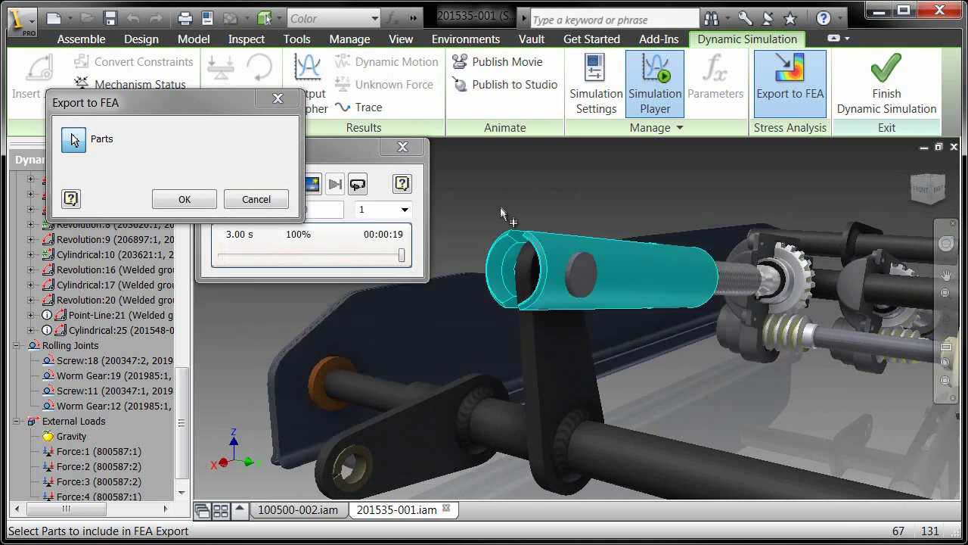
pyautogui.click(187, 199)
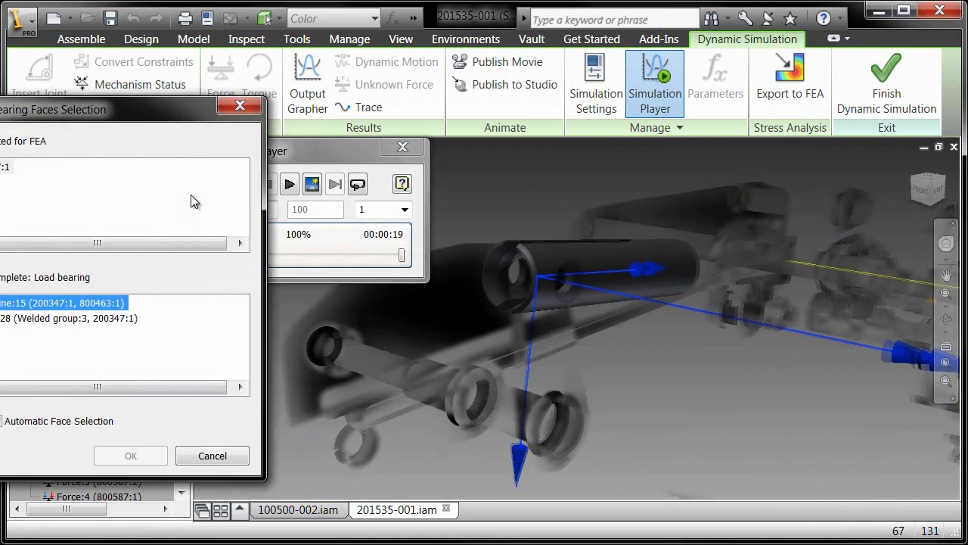
# Assign both hole faces to Point-Line:15 and both flat faces to Planar:28
pyautogui.moveTo(113, 112); pyautogui.dragTo(189, 72)
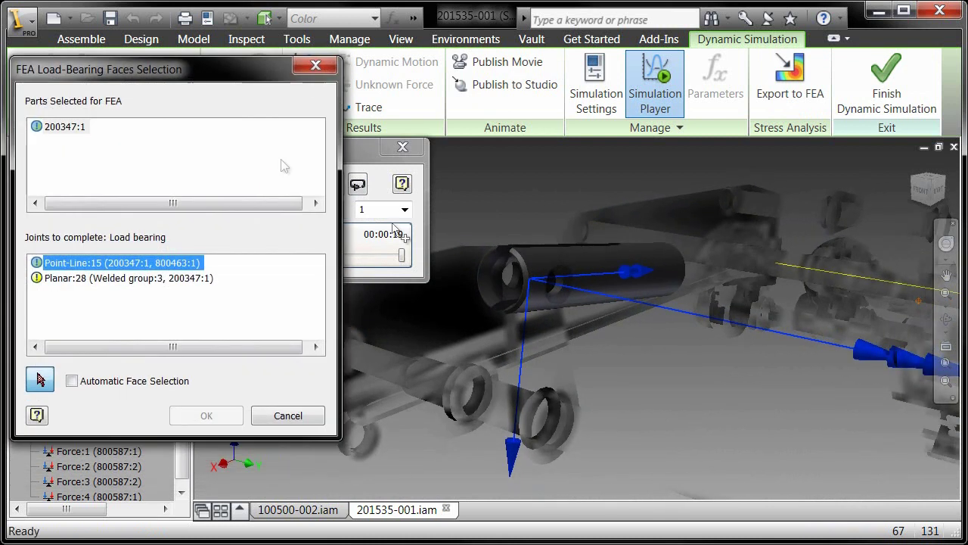
pyautogui.click(556, 280)
pyautogui.click(509, 278)
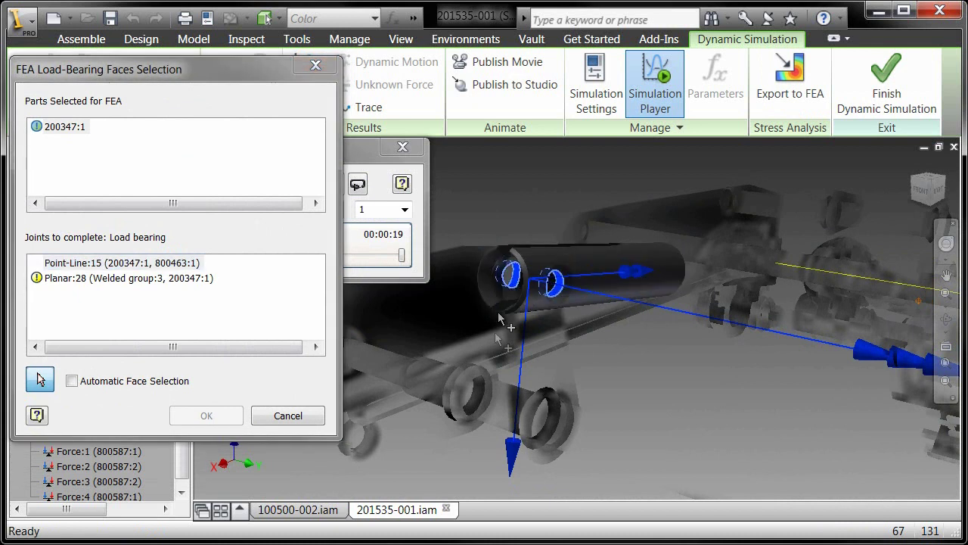
pyautogui.click(119, 279)
pyautogui.click(509, 252)
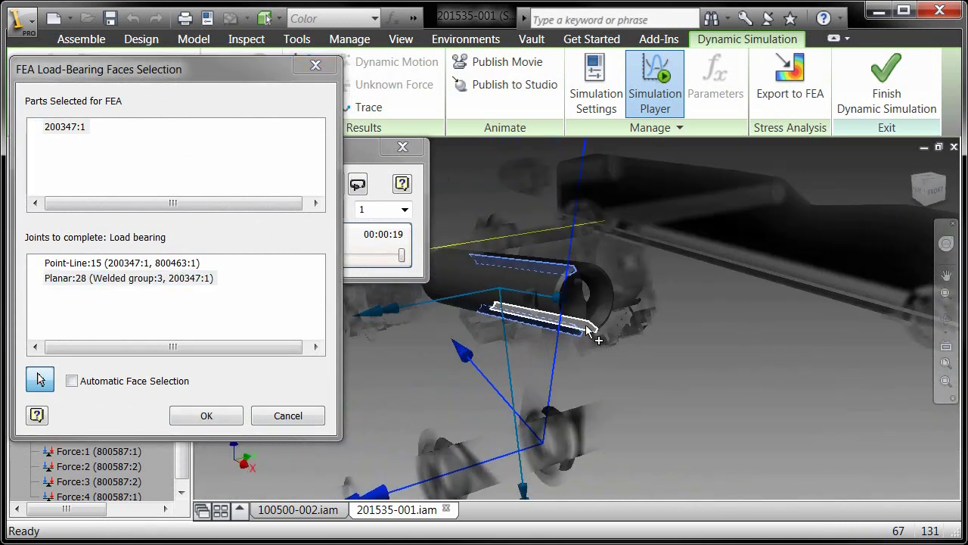
pyautogui.click(578, 278)
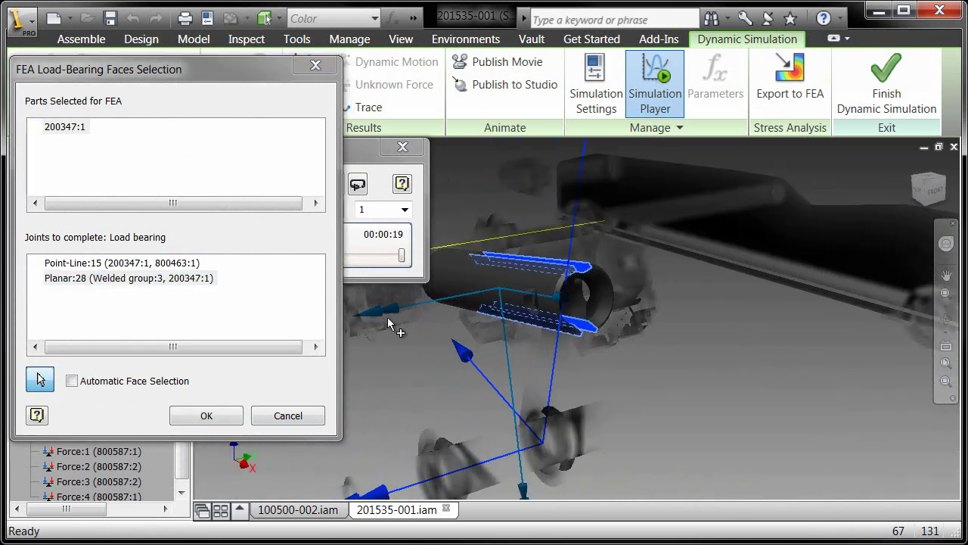
pyautogui.click(202, 416)
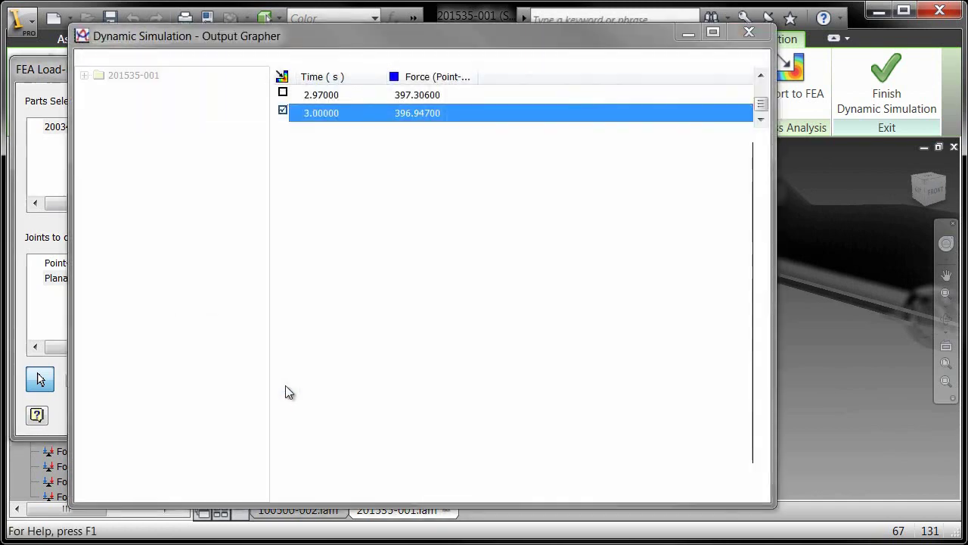
pyautogui.click(749, 34)
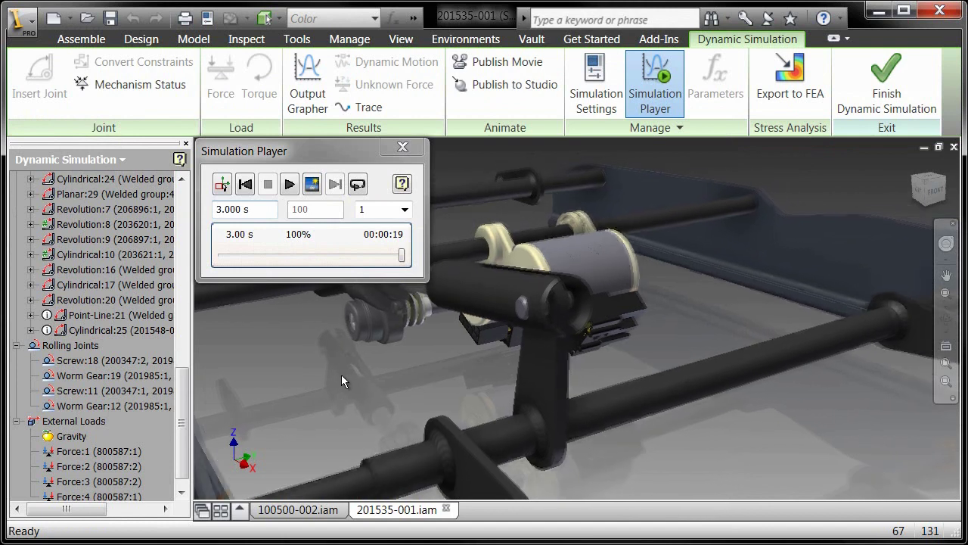
# Create Simulation:1 in Stress Analysis using motion loads from part 200347:1
pyautogui.press('F6')
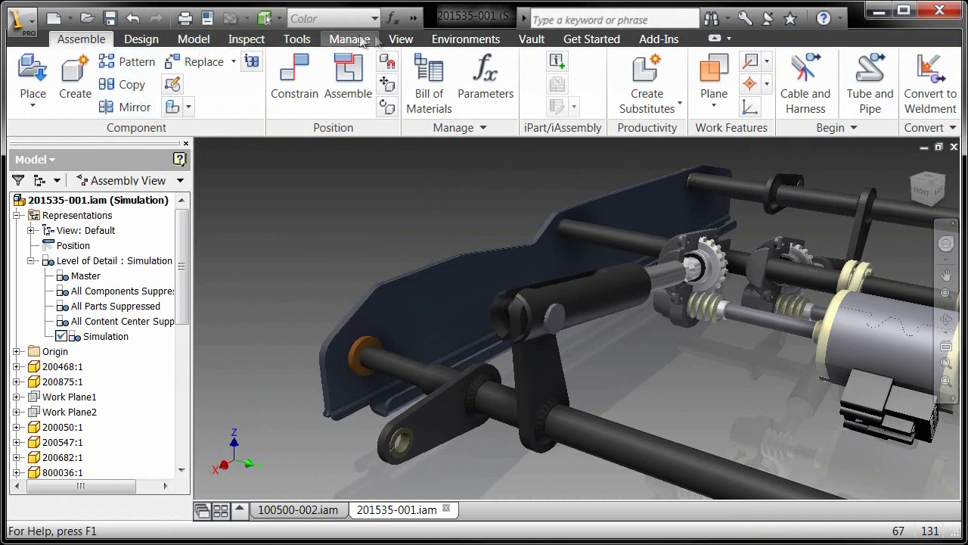
pyautogui.click(465, 38)
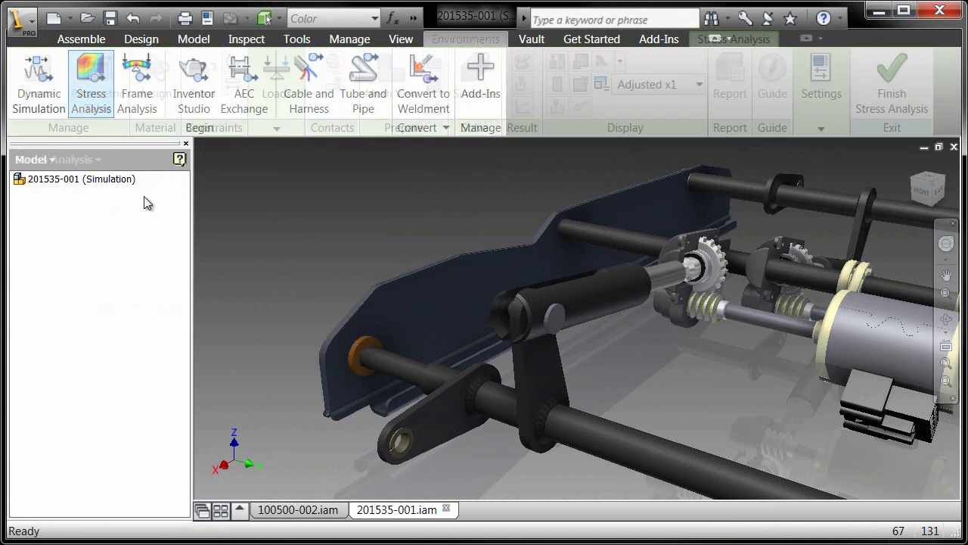
pyautogui.click(39, 84)
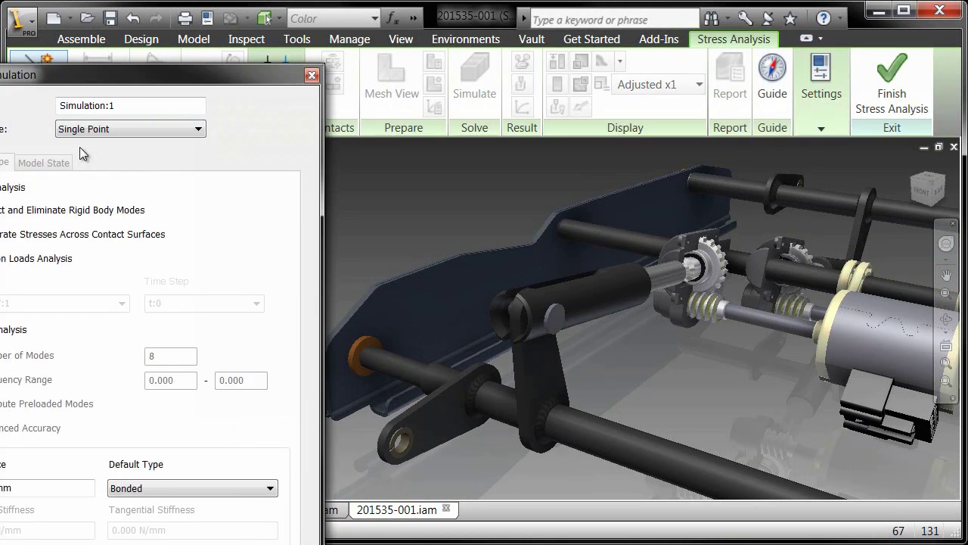
pyautogui.moveTo(137, 79); pyautogui.dragTo(211, 28)
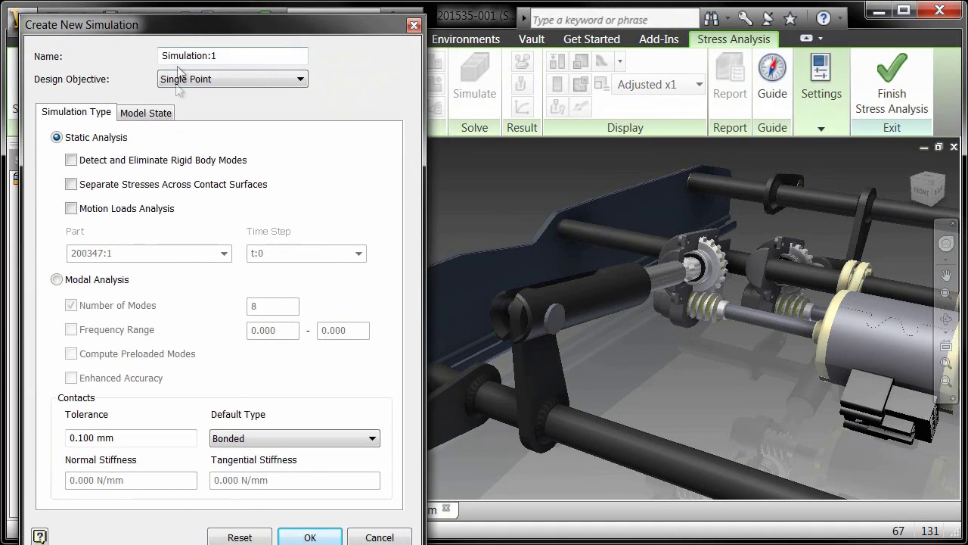
pyautogui.click(72, 208)
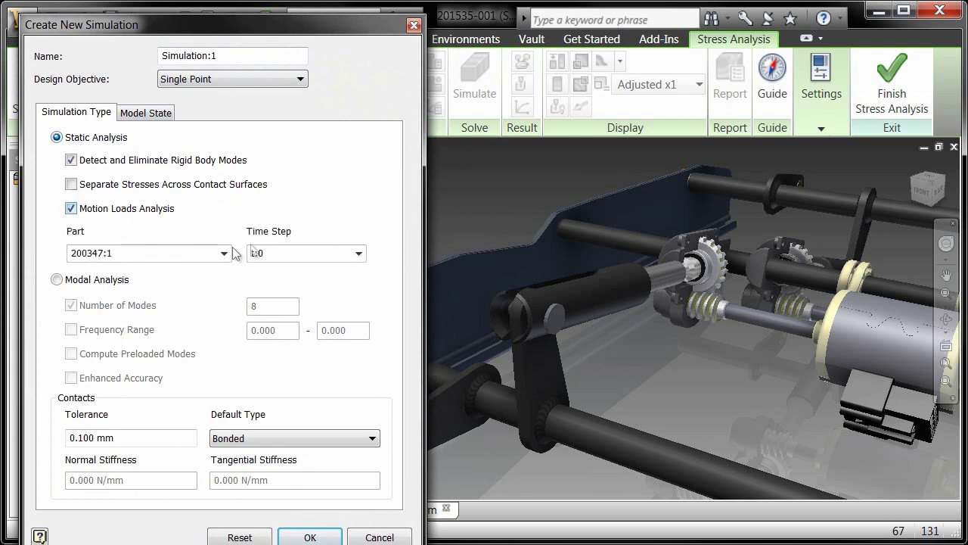
pyautogui.click(310, 537)
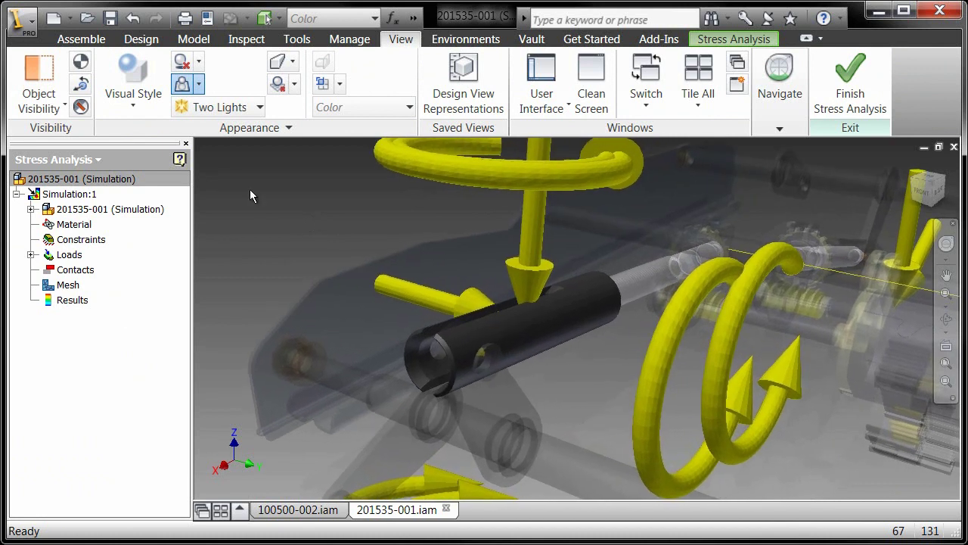
# Override the material of tube part 200347:1 with Aluminum-6061
pyautogui.click(734, 39)
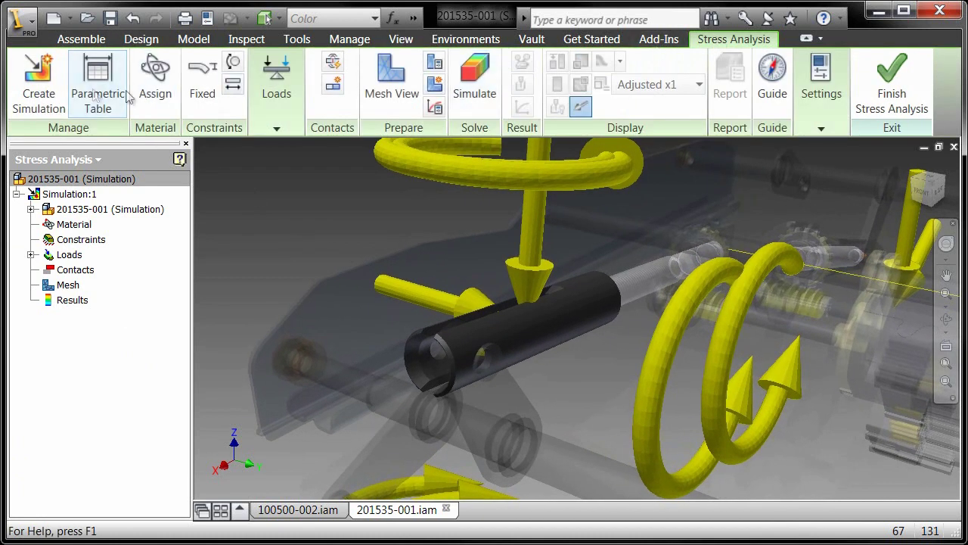
pyautogui.click(155, 79)
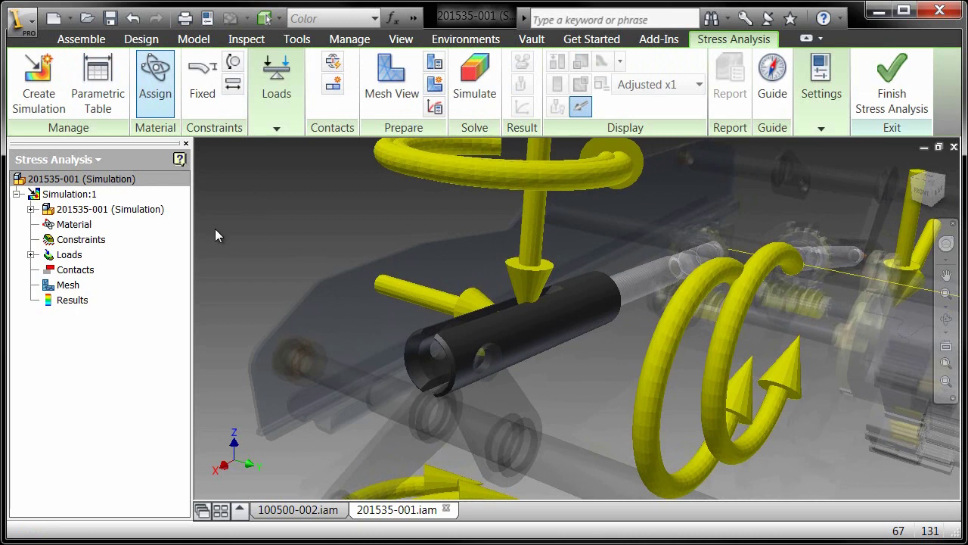
pyautogui.moveTo(99, 124); pyautogui.dragTo(223, 65)
pyautogui.moveTo(510, 110); pyautogui.dragTo(509, 242)
pyautogui.click(106, 148)
pyautogui.click(342, 148)
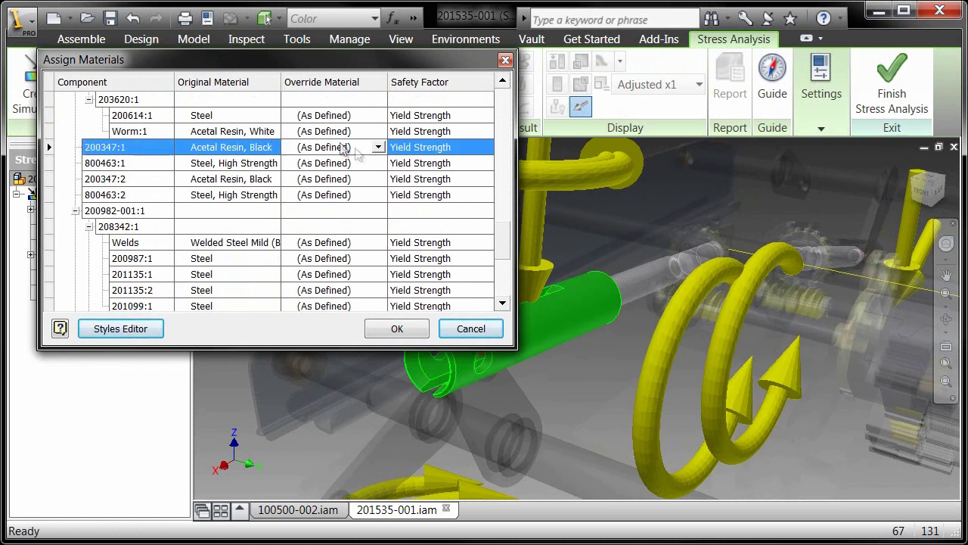
pyautogui.click(378, 147)
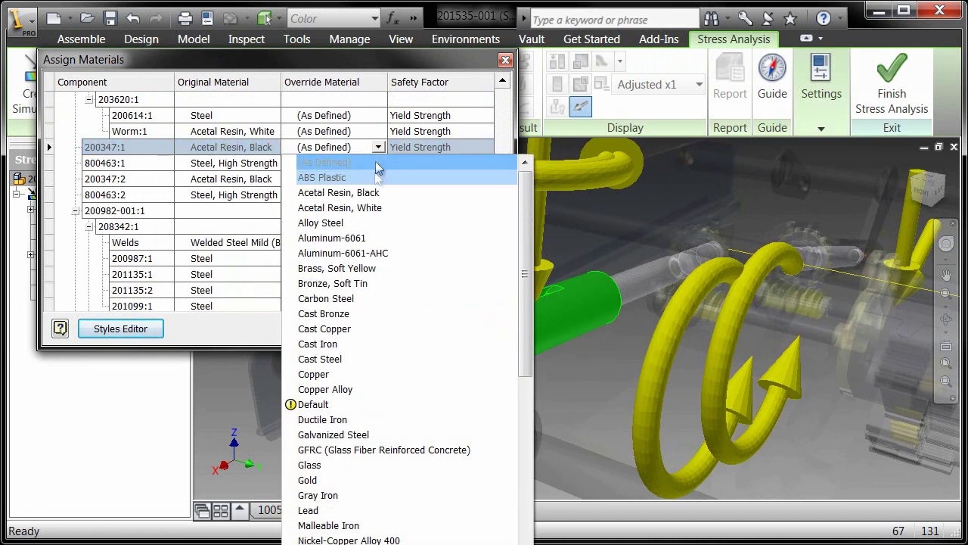
pyautogui.click(376, 238)
pyautogui.click(382, 330)
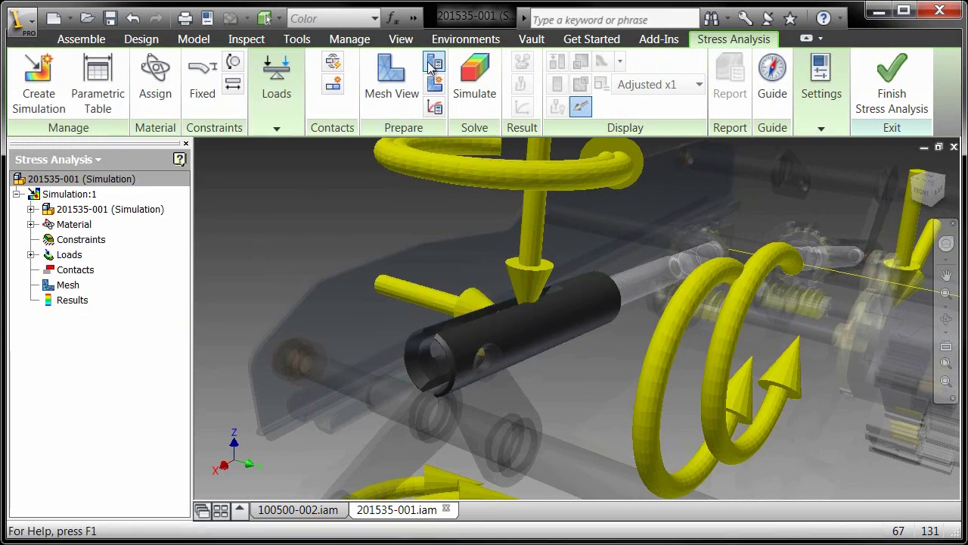
# Enable Create Curved Mesh Elements in the mesh settings
pyautogui.click(435, 63)
pyautogui.moveTo(197, 149); pyautogui.dragTo(213, 125)
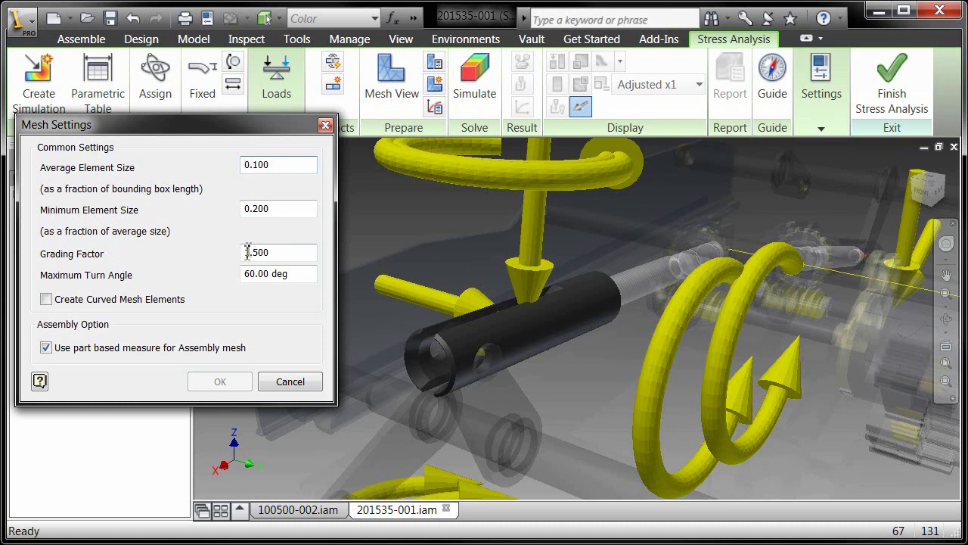
pyautogui.click(97, 298)
pyautogui.click(220, 381)
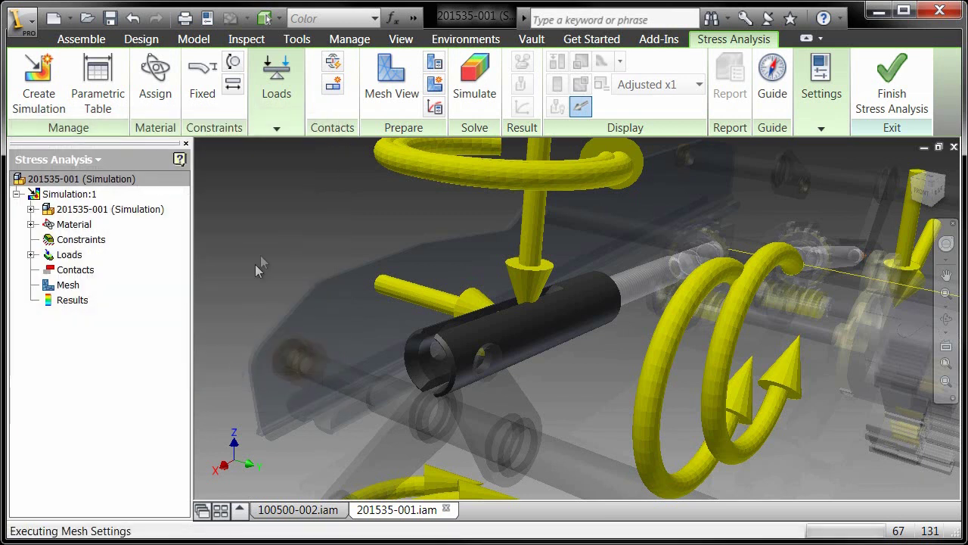
# Generate the tube mesh and run Simulation:1
pyautogui.click(399, 85)
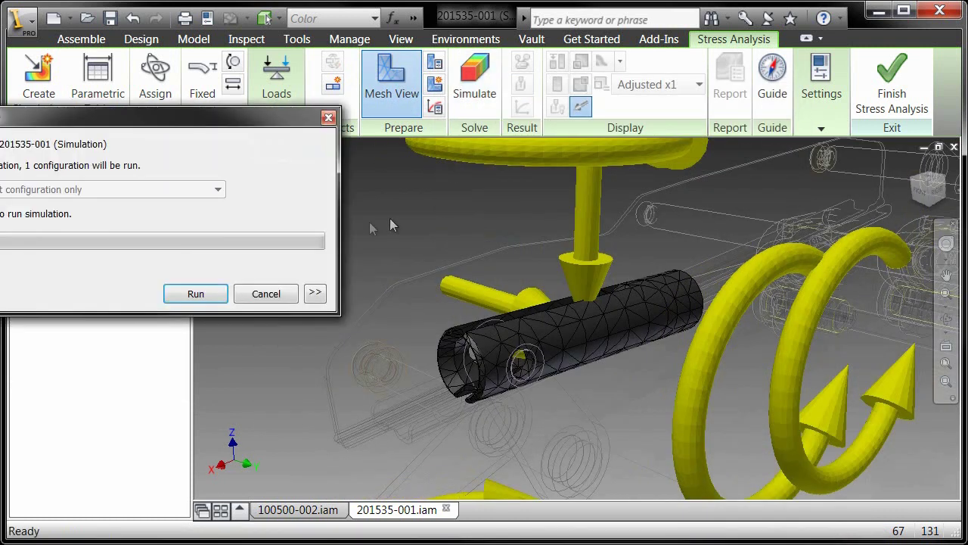
pyautogui.moveTo(190, 129); pyautogui.dragTo(261, 106)
pyautogui.click(259, 274)
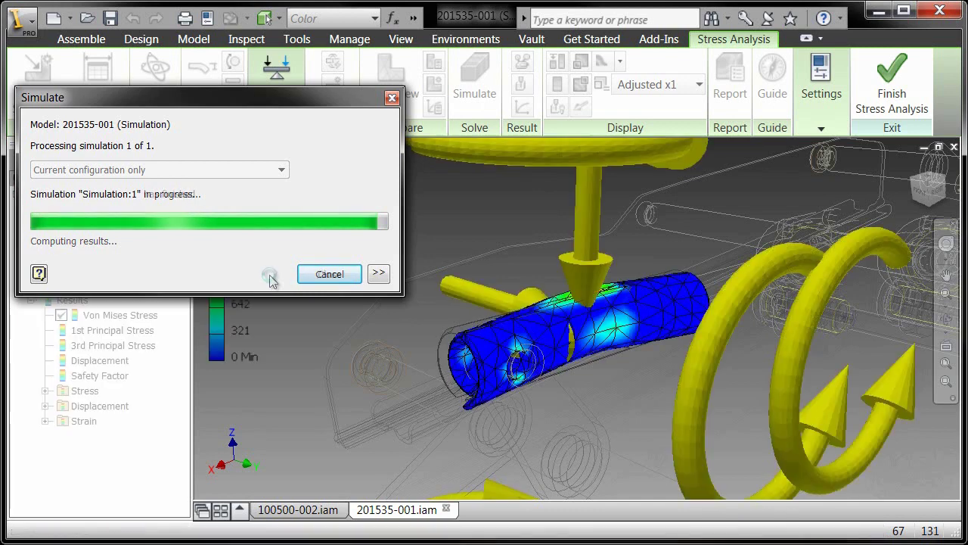
# Show the deformation at Actual scale with the maximum value labelled
pyautogui.press('F6')
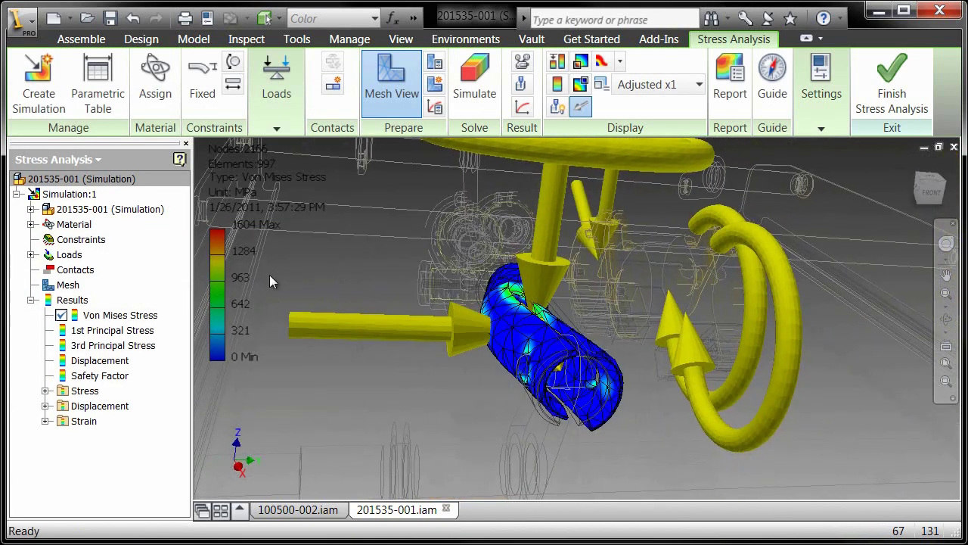
pyautogui.click(651, 84)
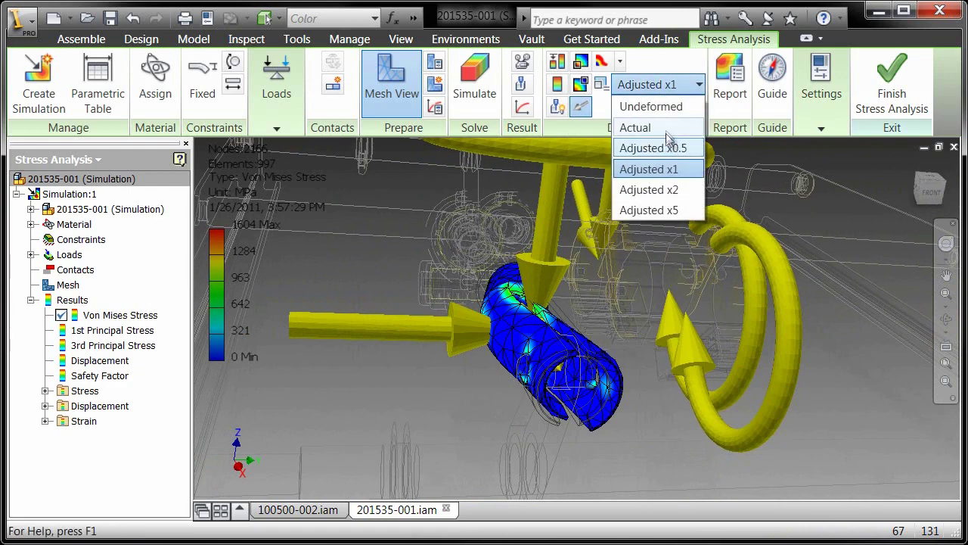
pyautogui.click(666, 128)
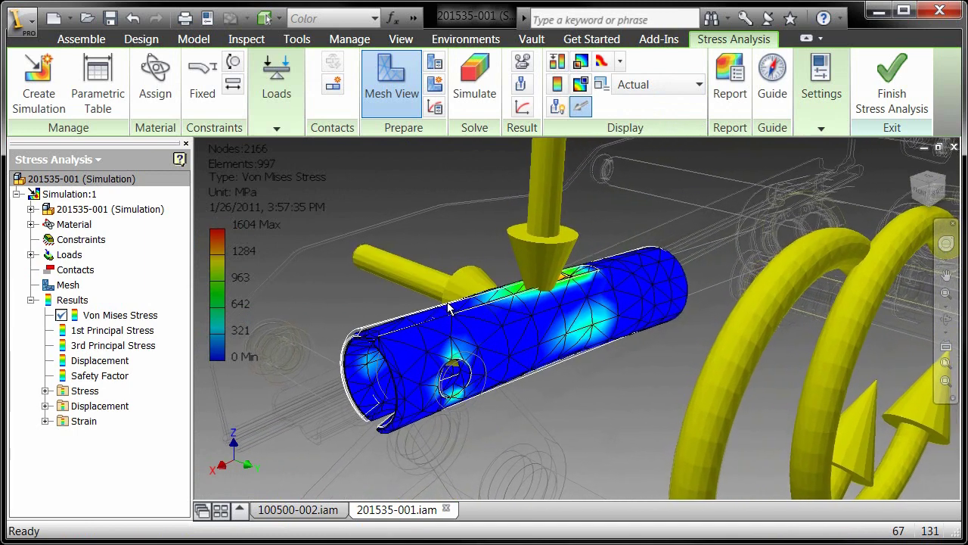
pyautogui.click(581, 62)
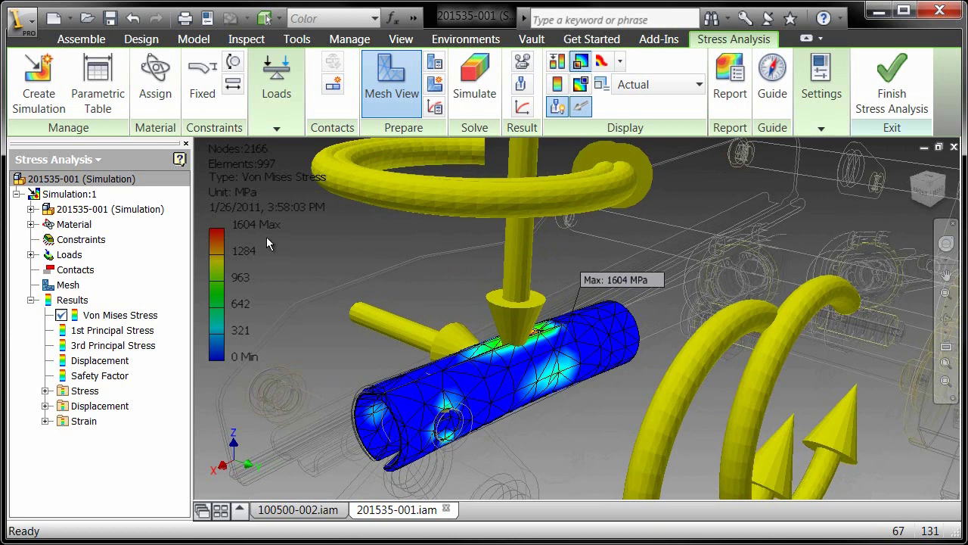
# Review the principal stress results, hide mesh lines, and display the Displacement result (1.237 mm max)
pyautogui.doubleClick(98, 330)
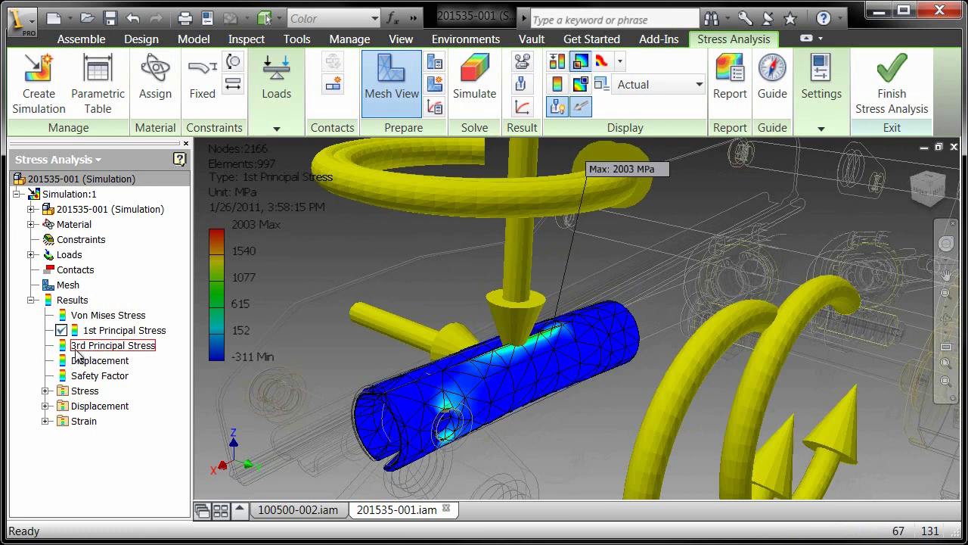
pyautogui.doubleClick(76, 350)
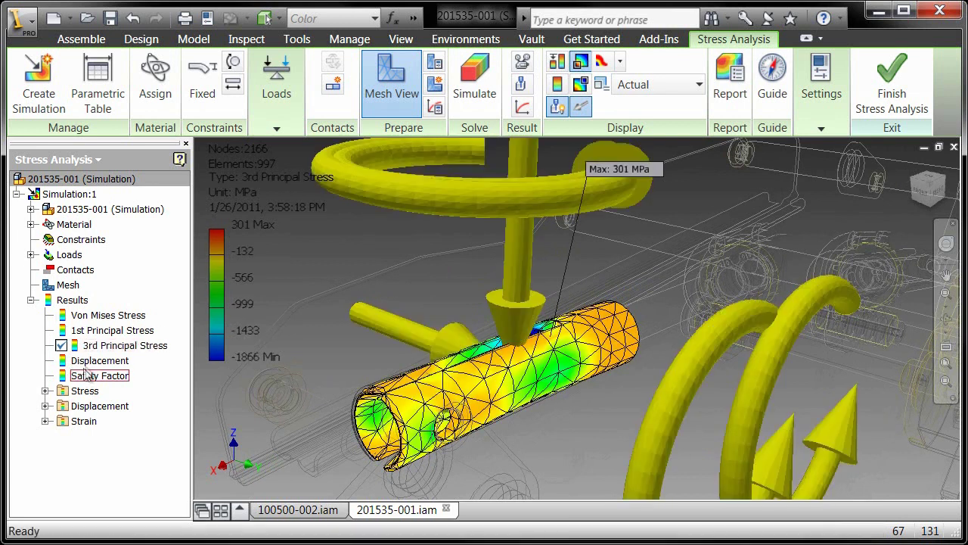
pyautogui.click(391, 82)
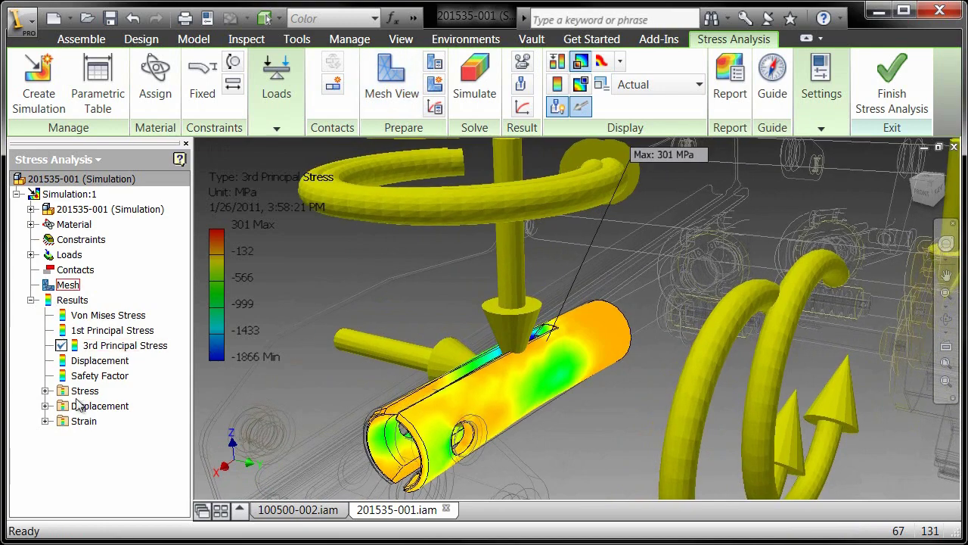
pyautogui.doubleClick(84, 361)
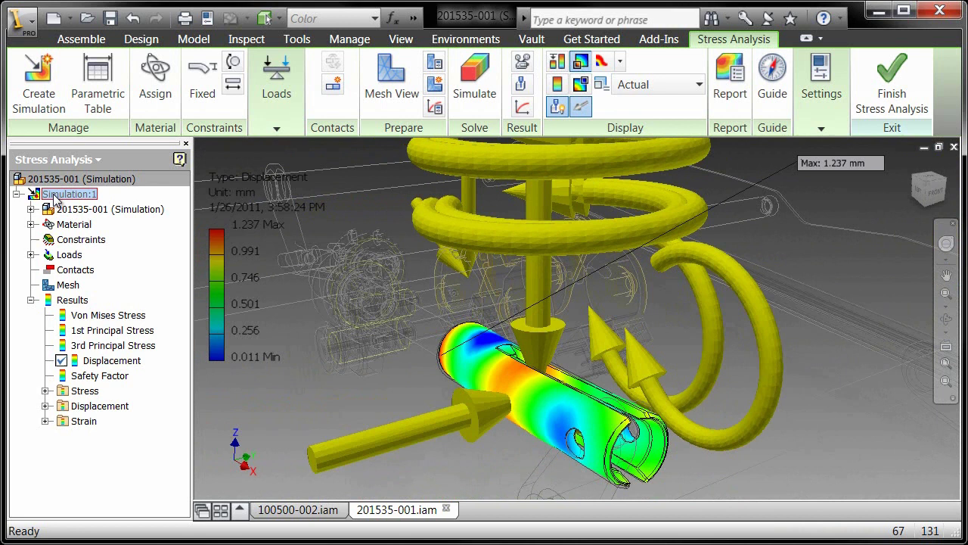
pyautogui.rightClick(58, 196)
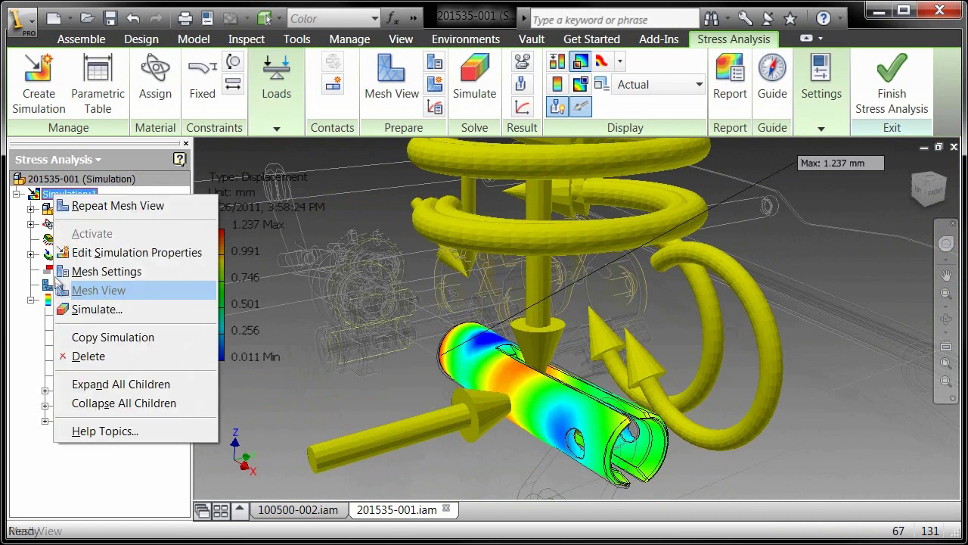
# Copy Simulation:1 to Simulation:2 with Parametric Dimension as the design objective
pyautogui.click(154, 337)
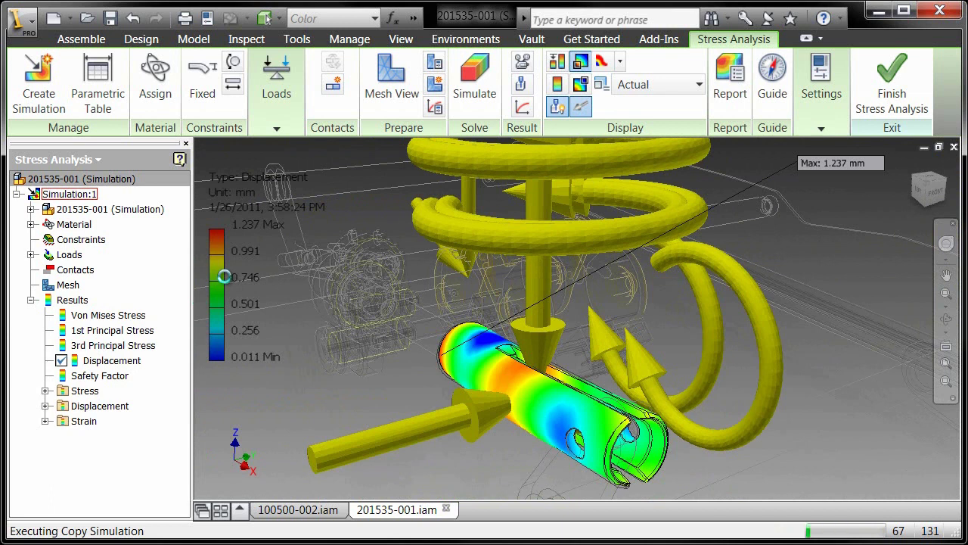
pyautogui.rightClick(77, 210)
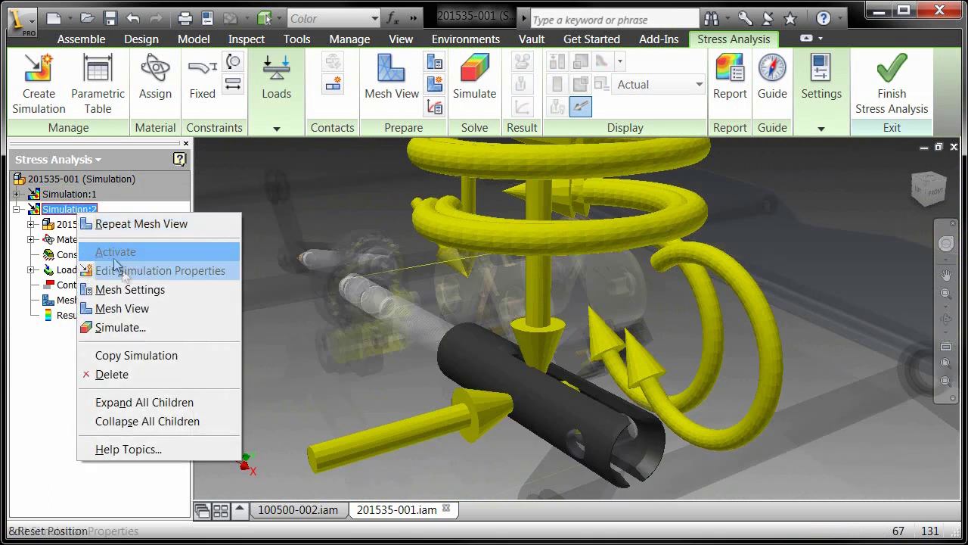
pyautogui.click(149, 272)
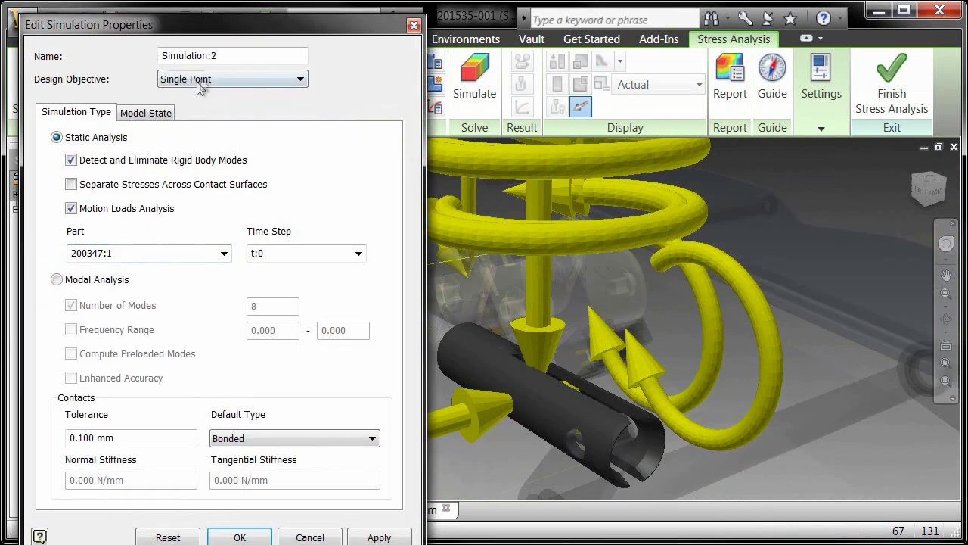
pyautogui.click(199, 84)
pyautogui.click(206, 105)
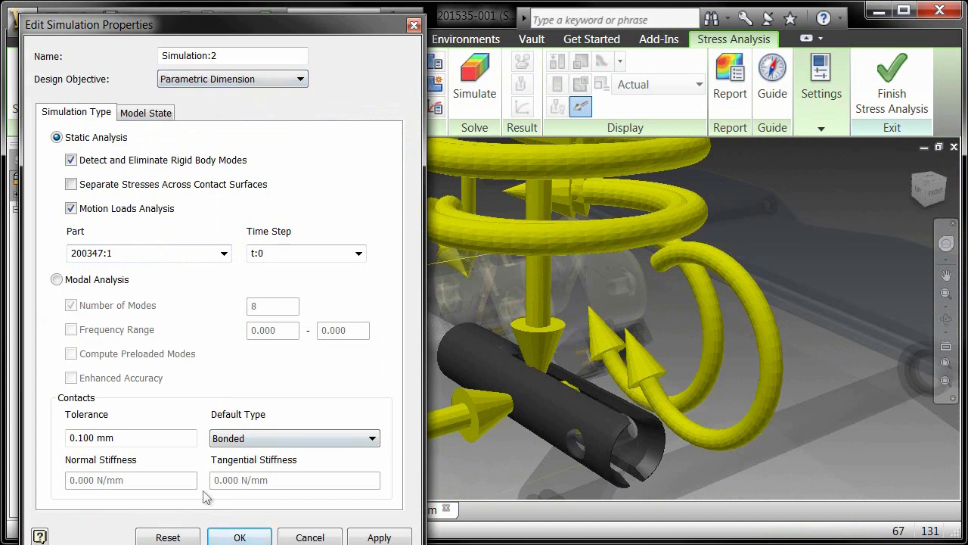
pyautogui.click(240, 537)
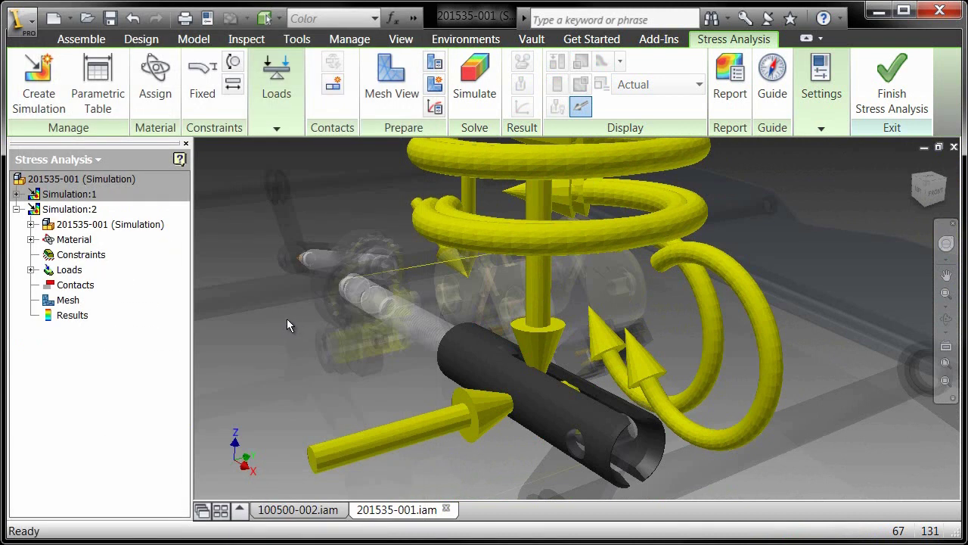
# Override tube part 200347:1's material to Stainless Steel, 440C
pyautogui.rightClick(73, 243)
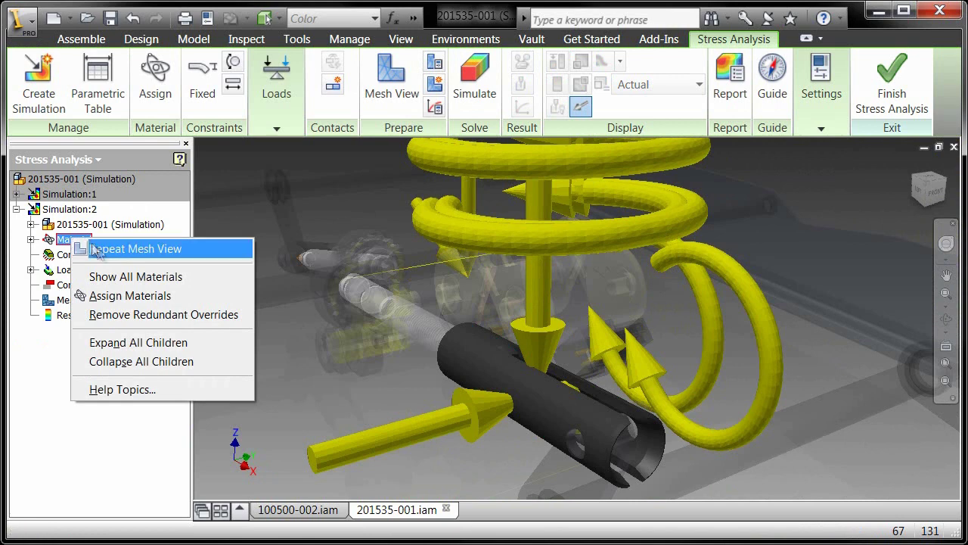
pyautogui.click(137, 295)
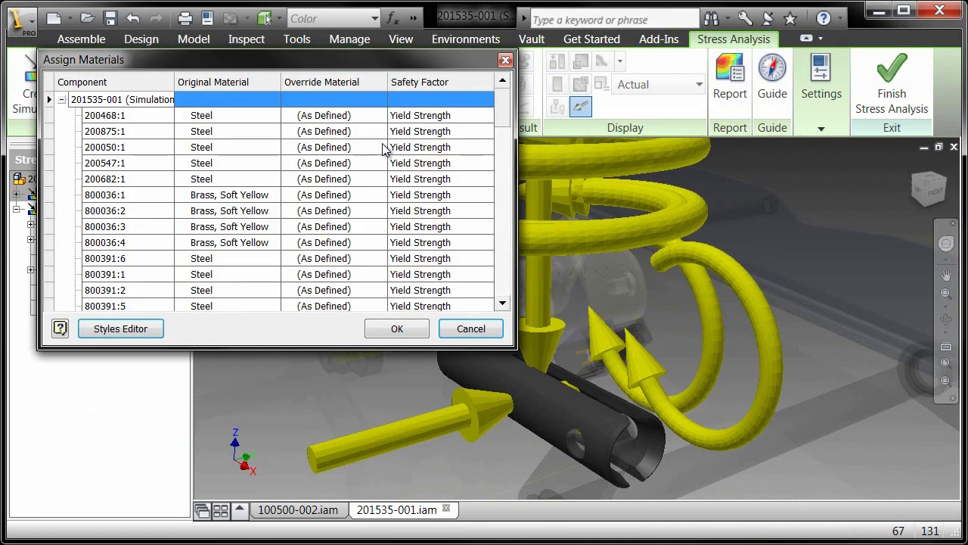
pyautogui.moveTo(506, 102); pyautogui.dragTo(512, 236)
pyautogui.click(133, 165)
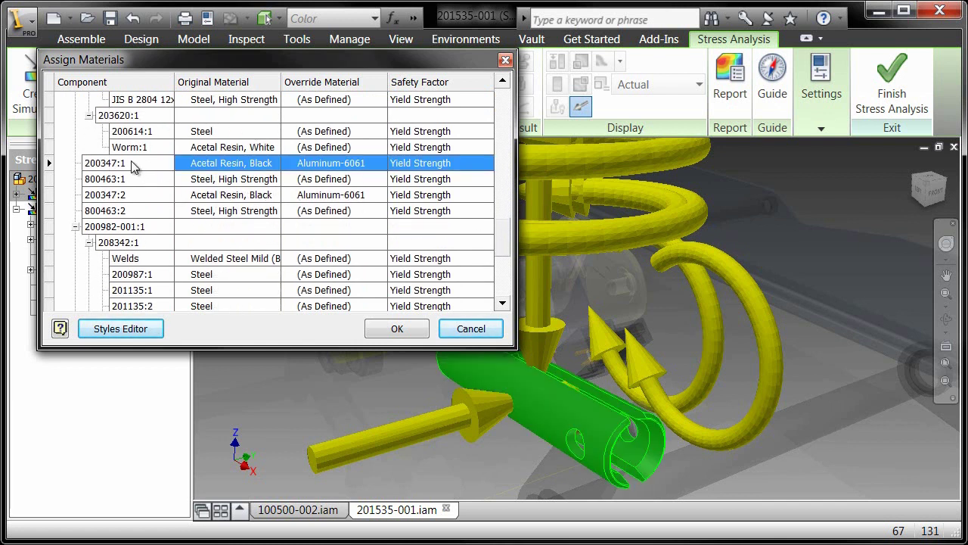
pyautogui.click(312, 163)
pyautogui.click(377, 163)
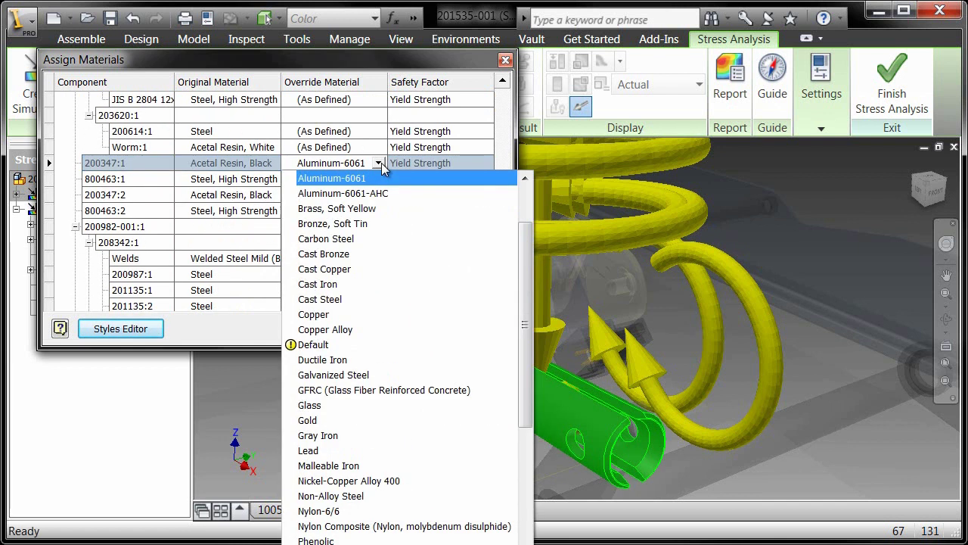
pyautogui.scroll(-4, 389, 363)
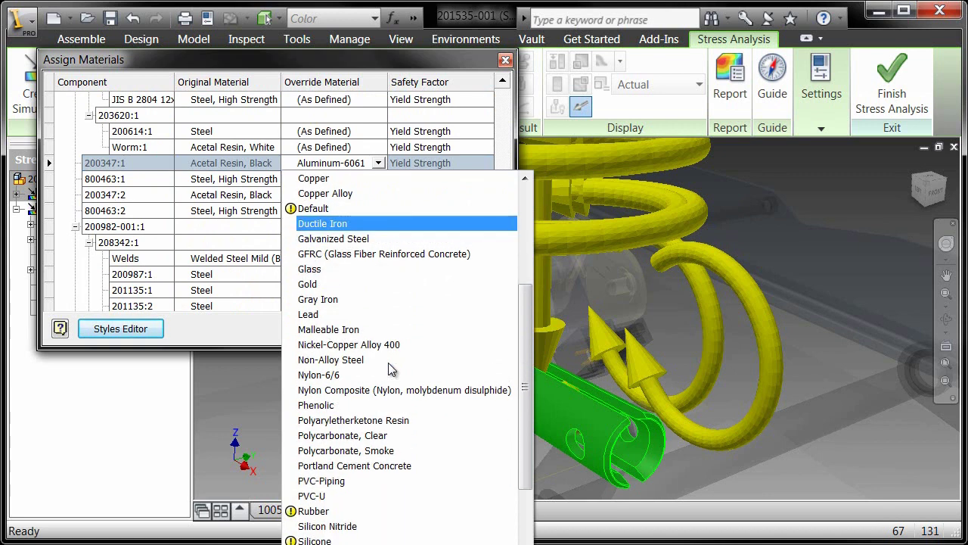
pyautogui.scroll(-4, 391, 368)
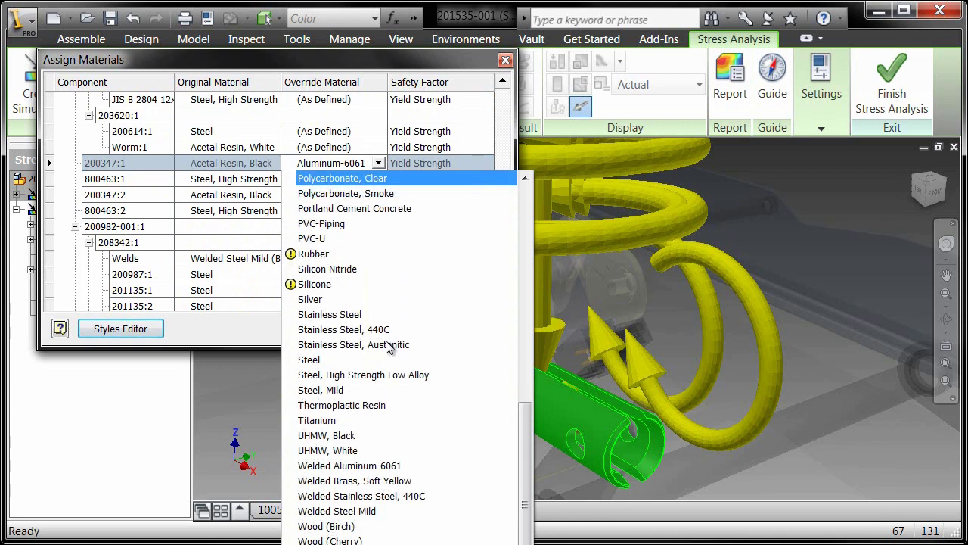
pyautogui.click(374, 331)
pyautogui.click(395, 329)
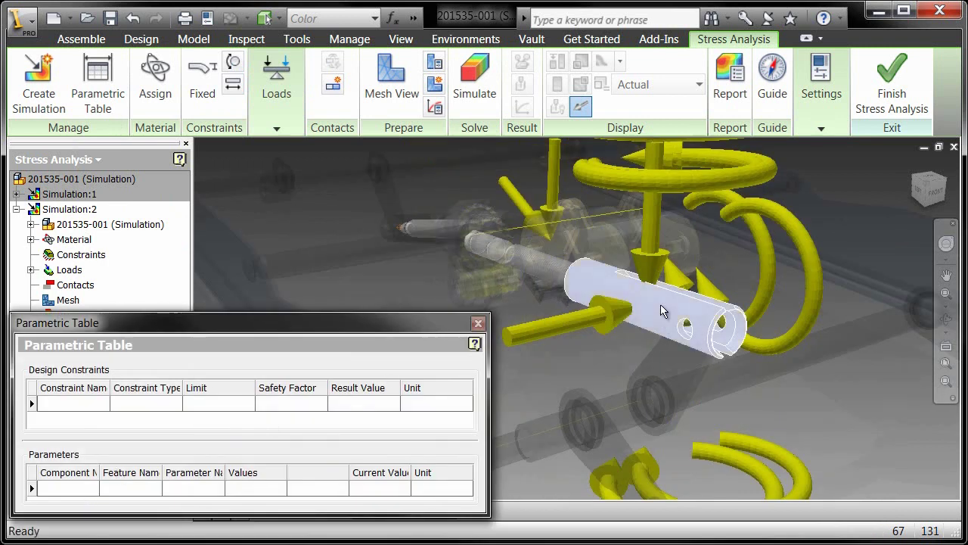
# Add the tube's WALL_THICK and CUT_DEPTH parameters to the parametric table
pyautogui.rightClick(660, 311)
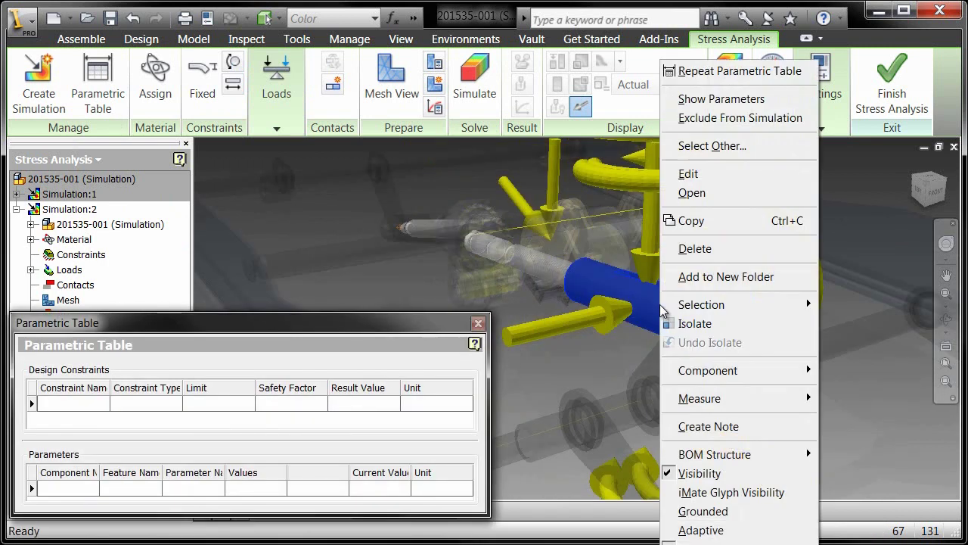
pyautogui.click(752, 99)
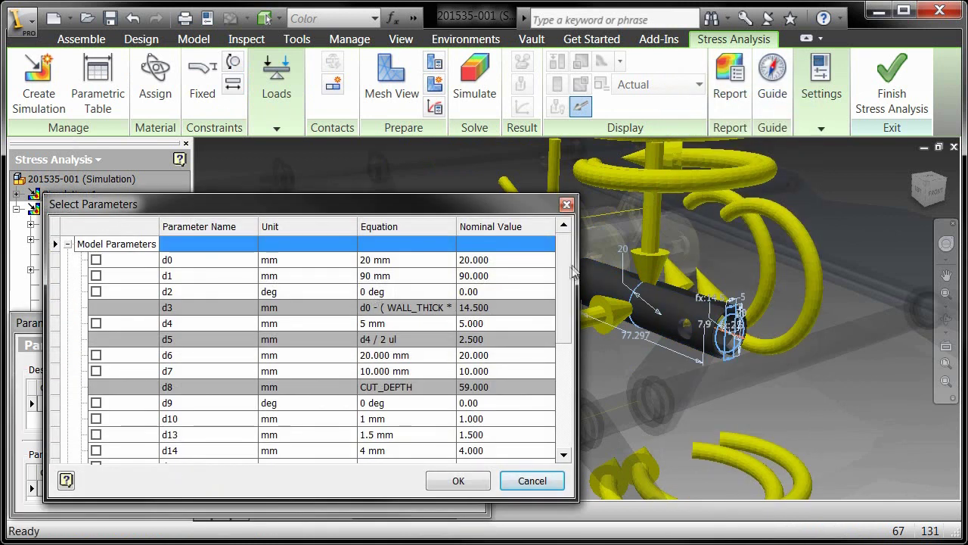
pyautogui.moveTo(568, 273); pyautogui.dragTo(572, 407)
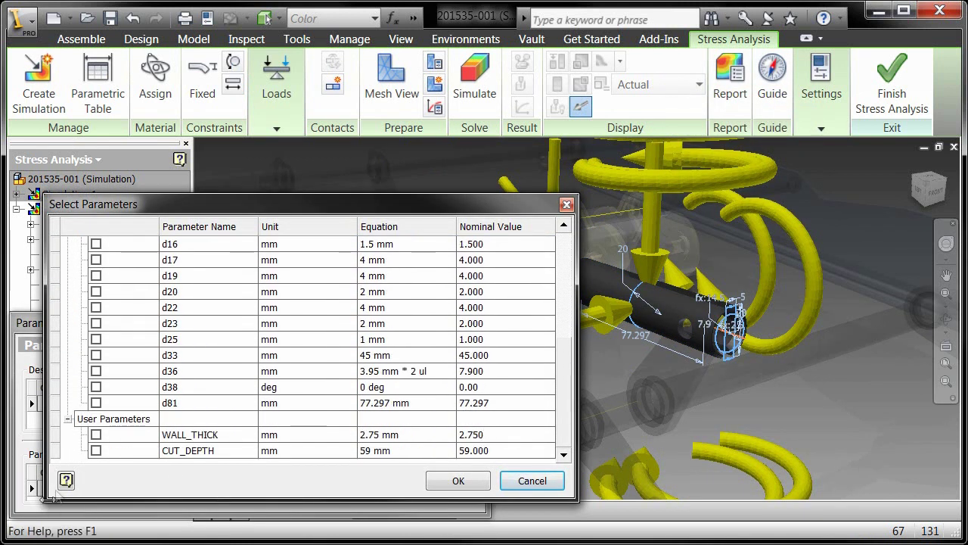
pyautogui.click(96, 435)
pyautogui.click(96, 451)
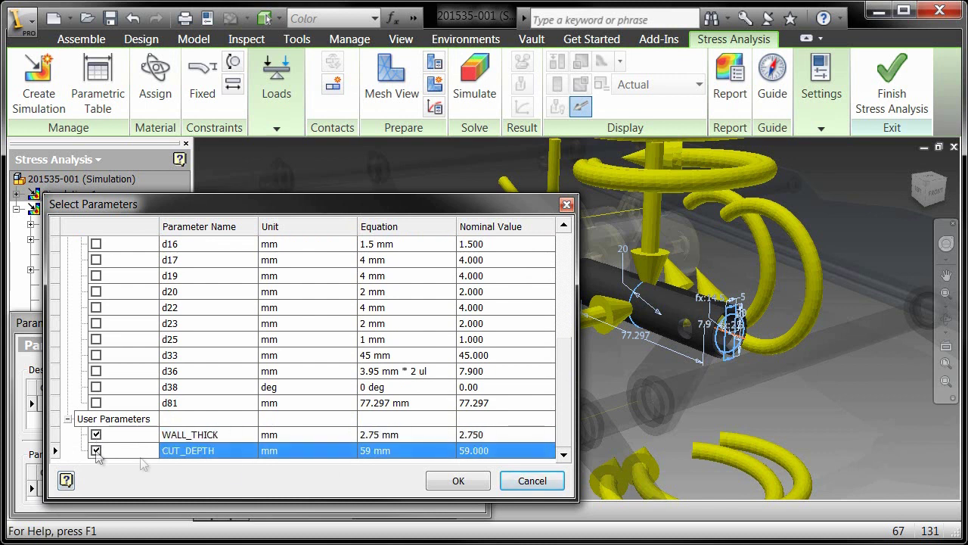
pyautogui.click(443, 483)
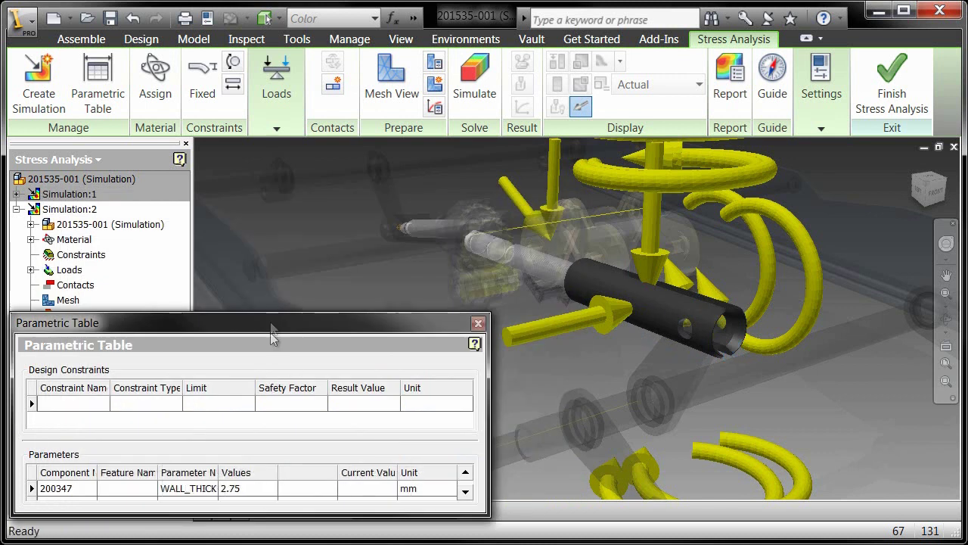
# Enter values 2.75, 3.75 for WALL_THICK and 39, 49, 59 for CUT_DEPTH
pyautogui.moveTo(276, 309); pyautogui.dragTo(276, 211)
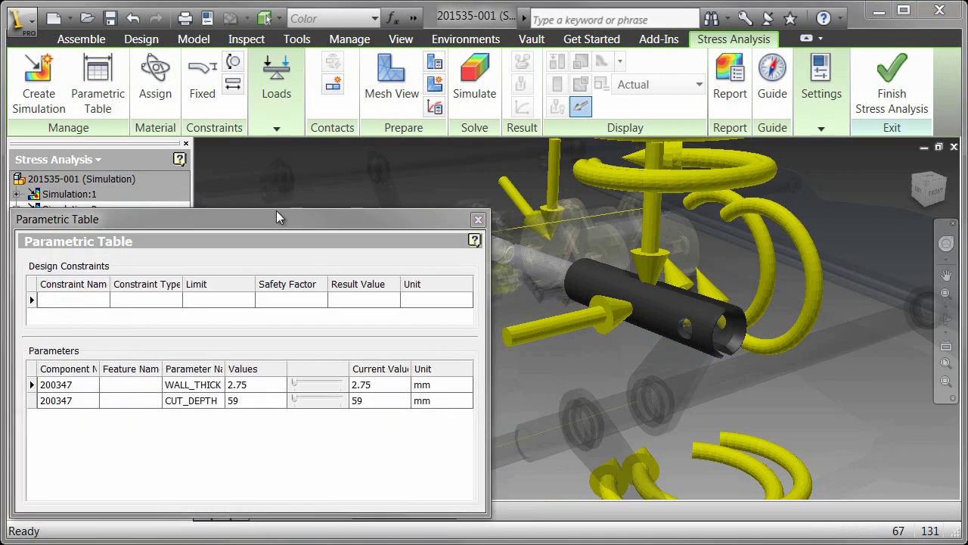
pyautogui.doubleClick(257, 385)
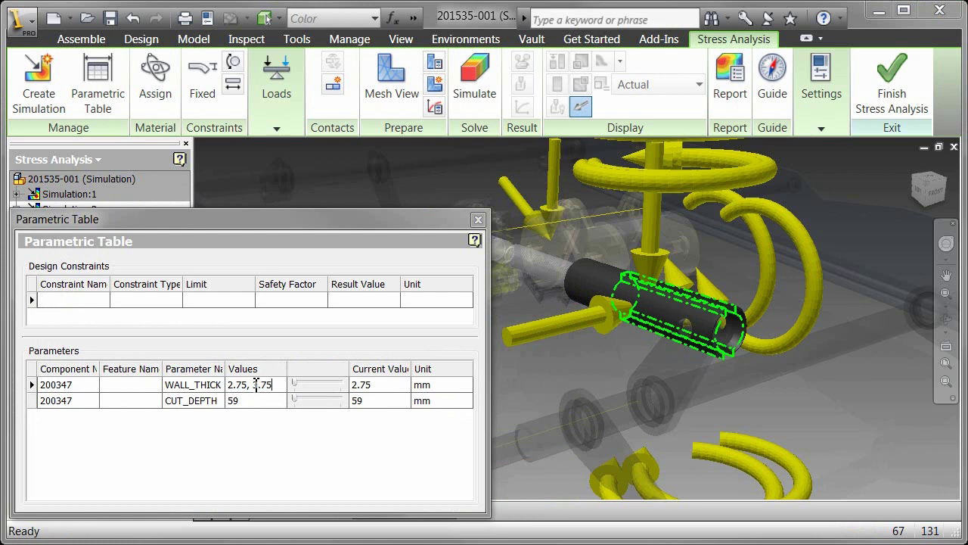
pyautogui.write(', 3.75')
pyautogui.click(246, 403)
pyautogui.click(247, 403)
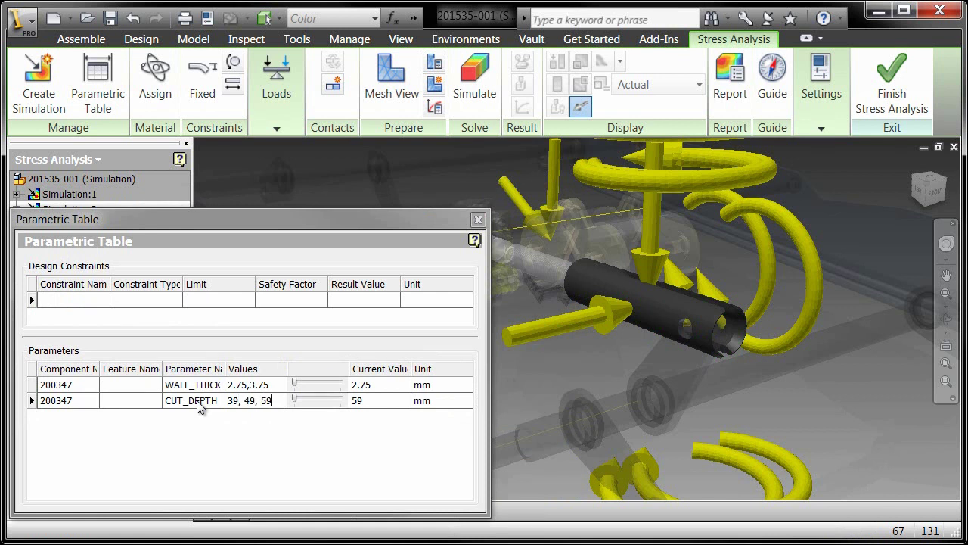
pyautogui.click(207, 449)
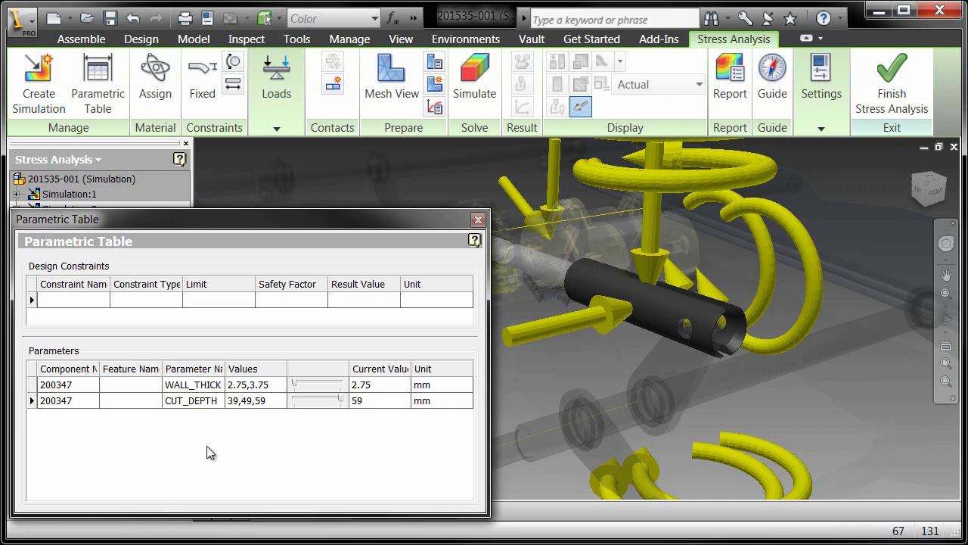
# Generate all configurations and set the tube to 3.75 mm wall thickness, 59 mm cut depth
pyautogui.rightClick(266, 402)
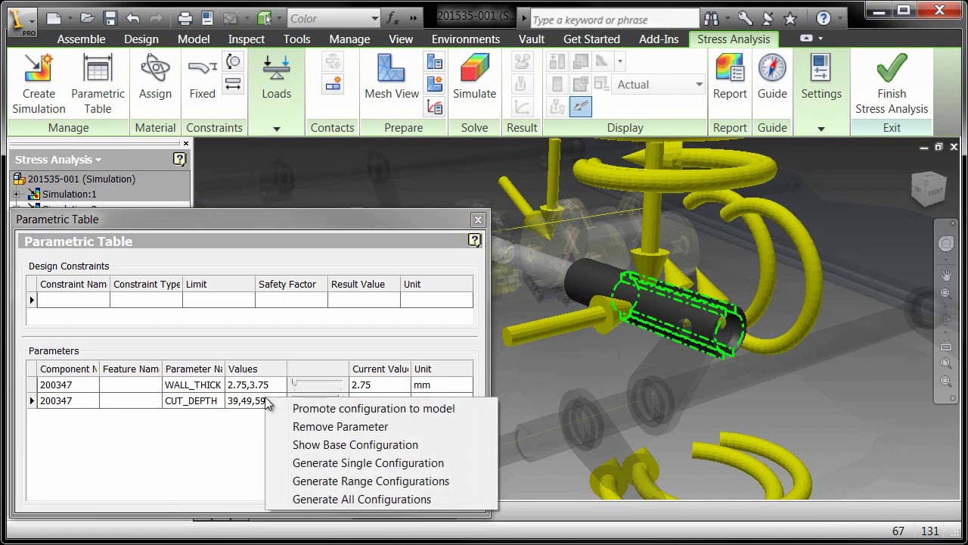
pyautogui.click(399, 499)
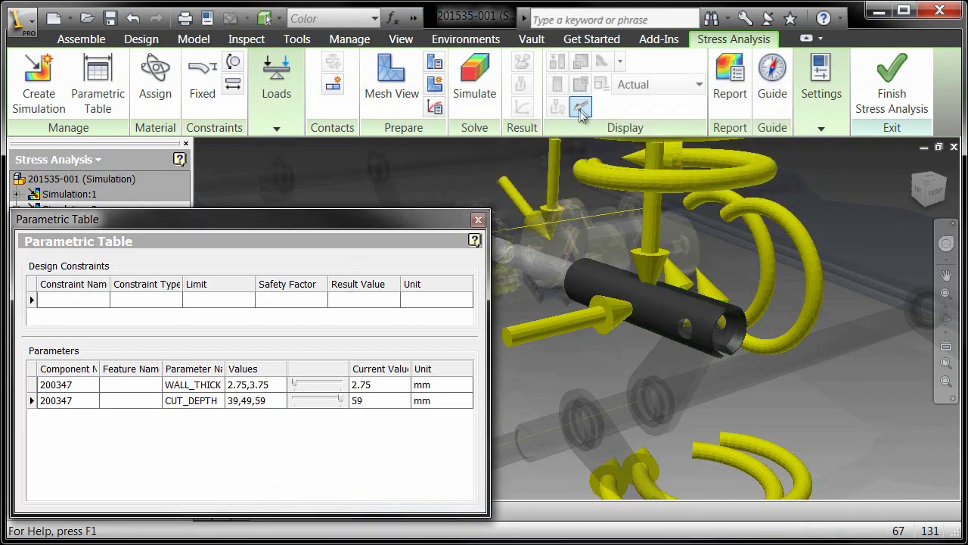
pyautogui.click(580, 109)
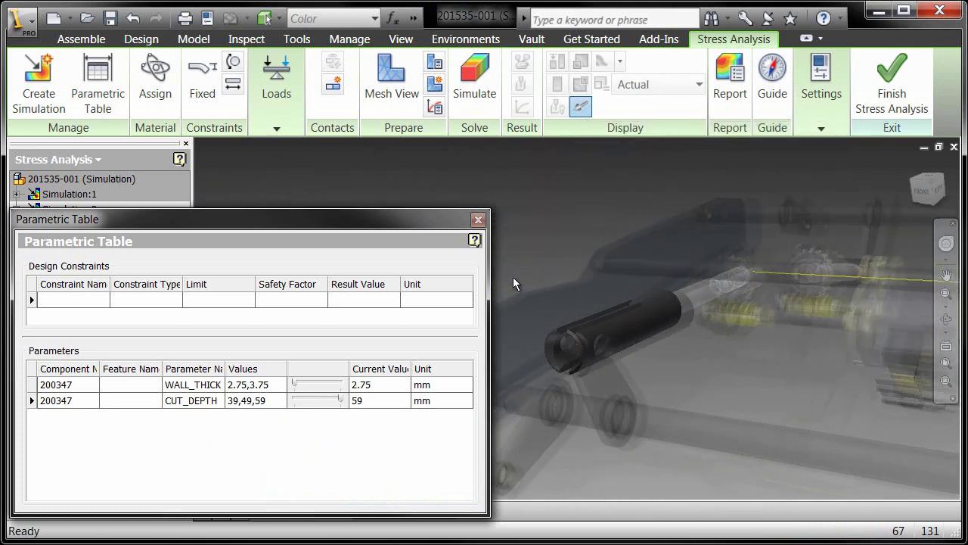
pyautogui.moveTo(340, 400); pyautogui.dragTo(297, 406)
pyautogui.click(318, 387)
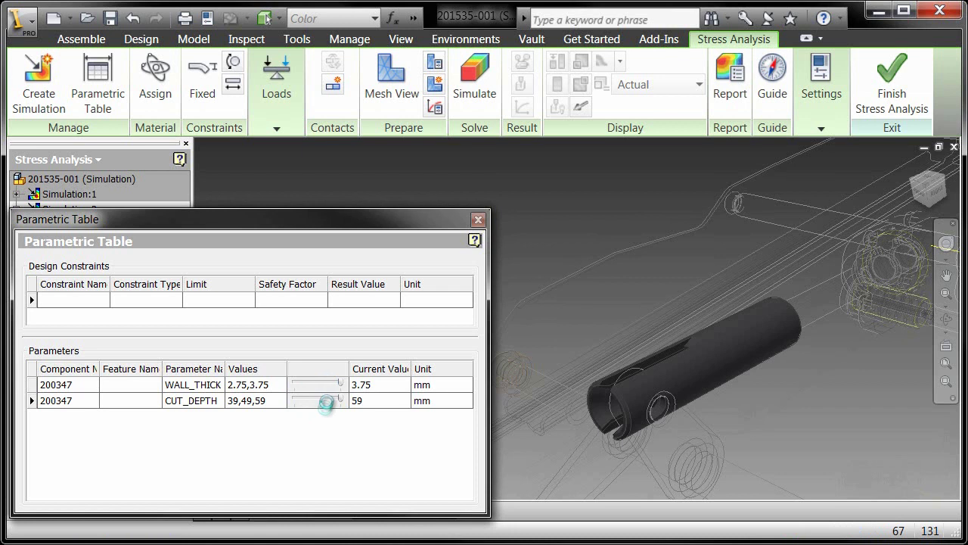
pyautogui.click(321, 401)
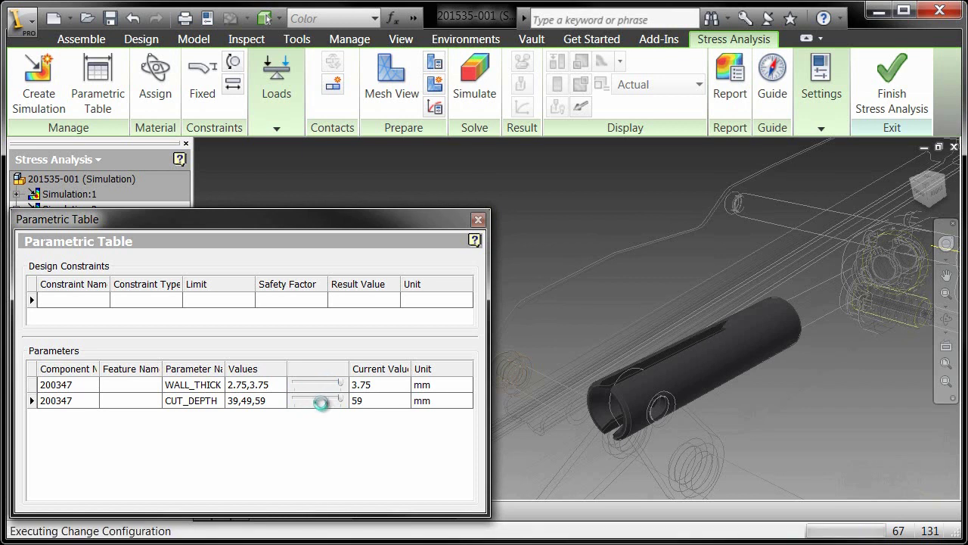
# Add Von Mises Stress and Displacement design constraints to the parametric table
pyautogui.rightClick(93, 302)
pyautogui.click(121, 313)
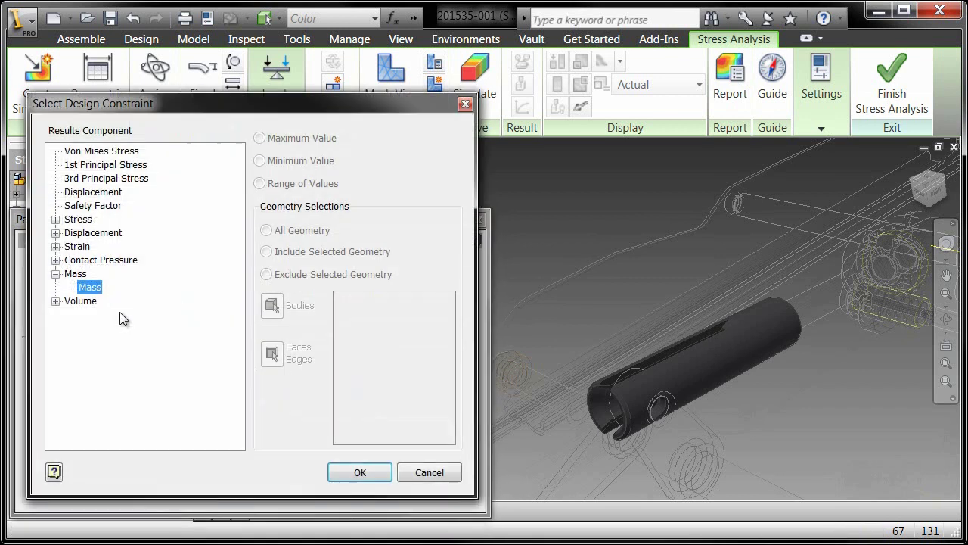
pyautogui.click(102, 152)
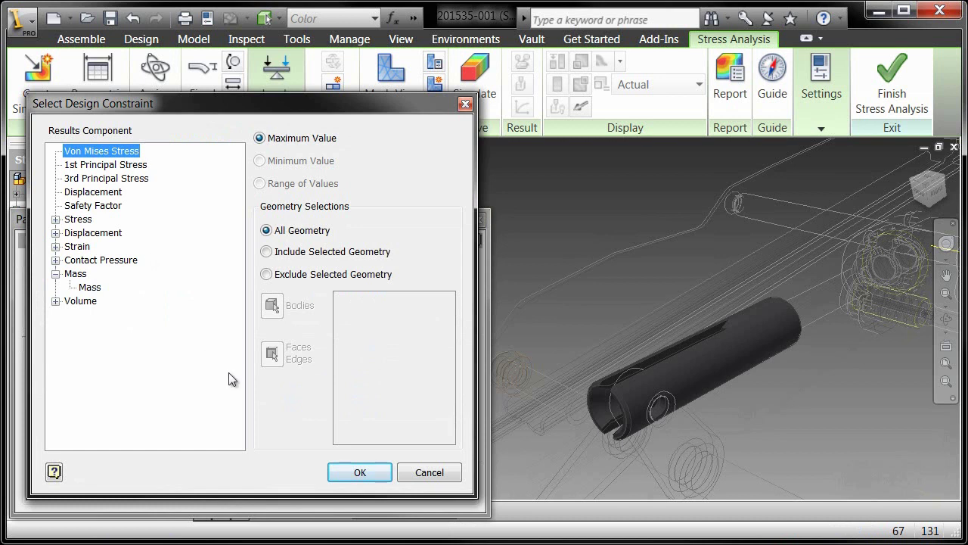
pyautogui.click(358, 471)
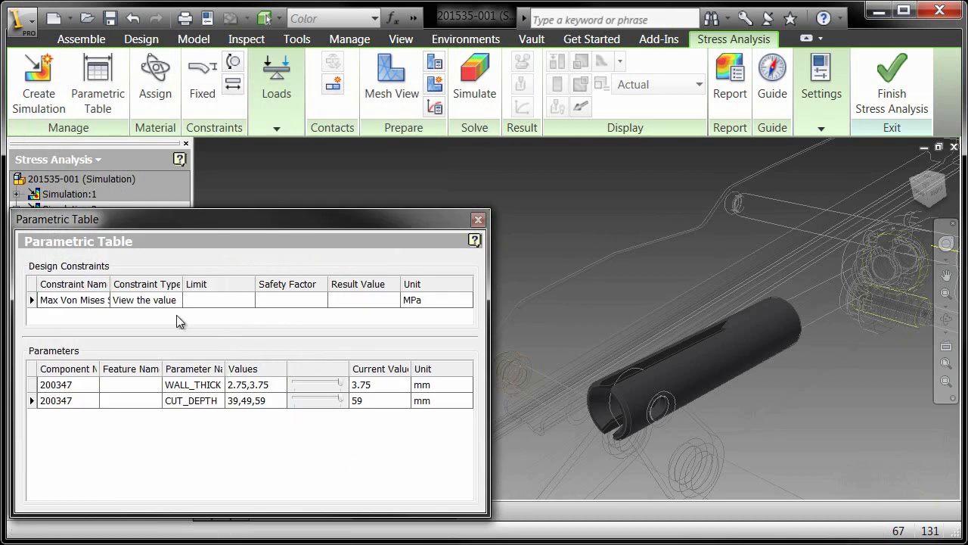
pyautogui.rightClick(99, 301)
pyautogui.click(145, 310)
pyautogui.click(95, 191)
pyautogui.click(355, 471)
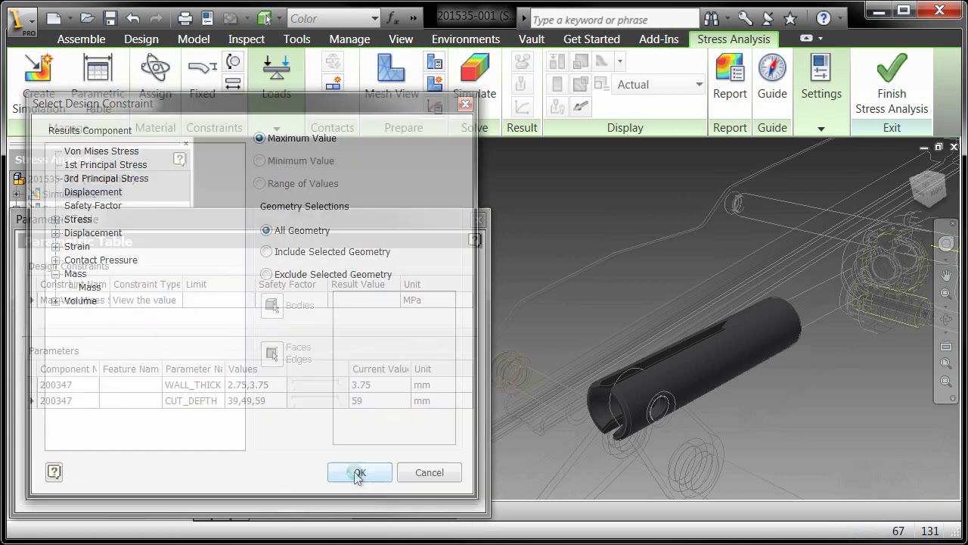
# Add a Mass design constraint, widen the constraints area, and close the table
pyautogui.rightClick(143, 317)
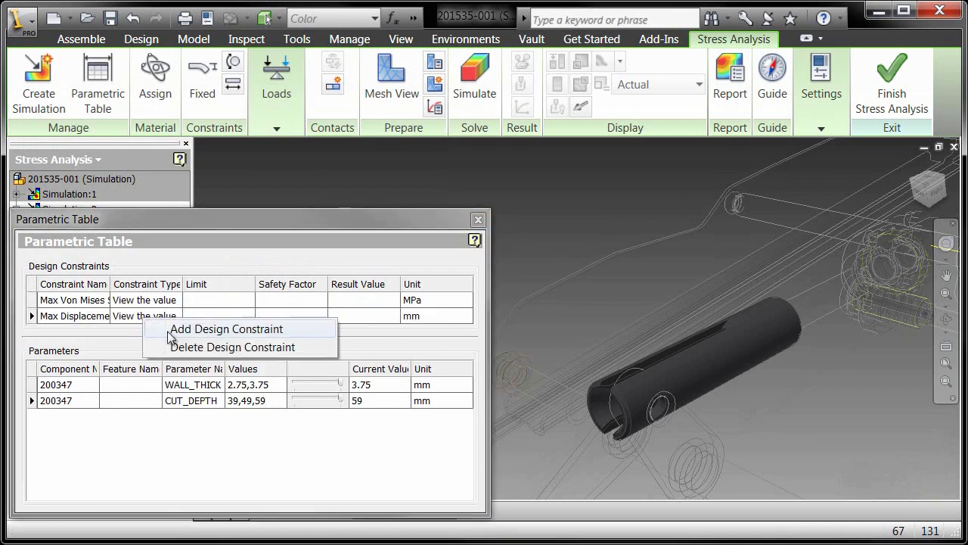
pyautogui.click(167, 330)
pyautogui.click(114, 286)
pyautogui.click(366, 478)
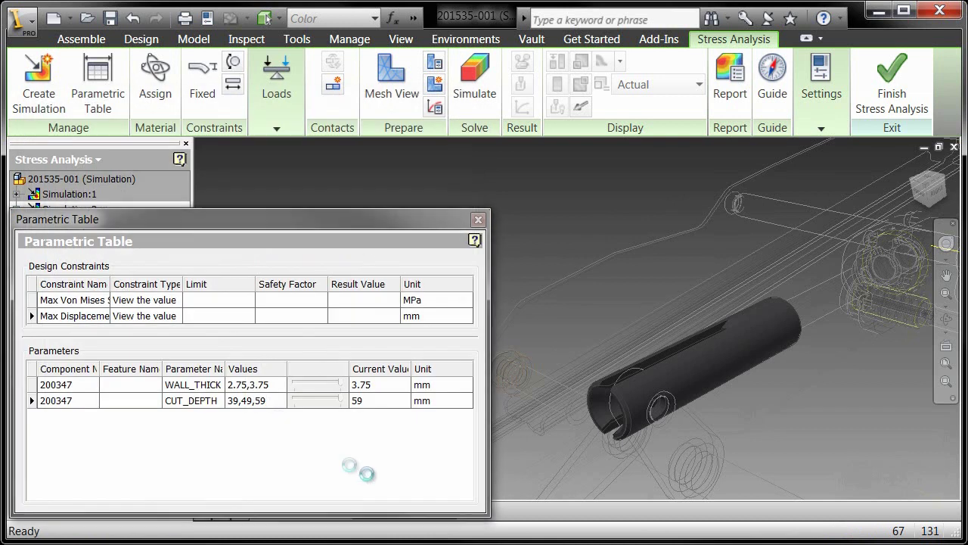
pyautogui.moveTo(236, 335); pyautogui.dragTo(240, 370)
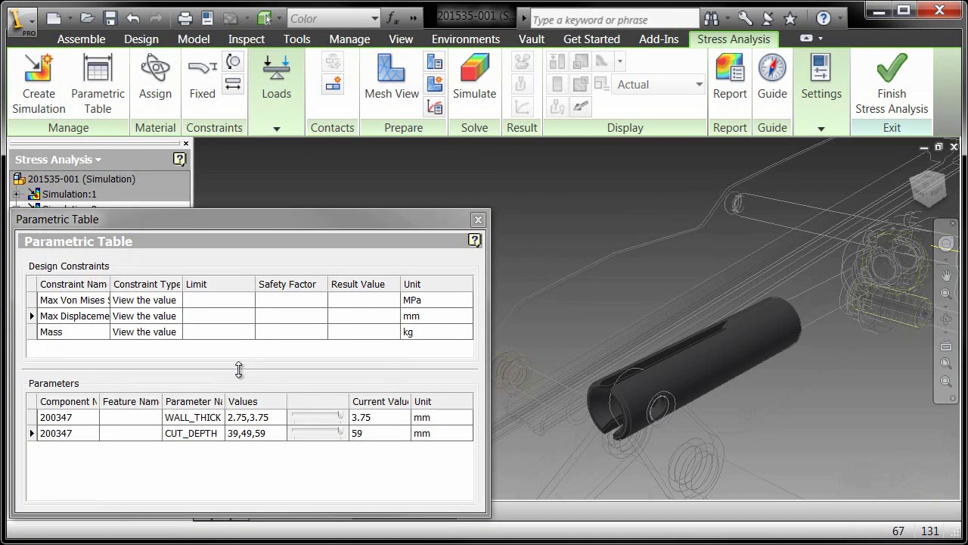
pyautogui.click(475, 83)
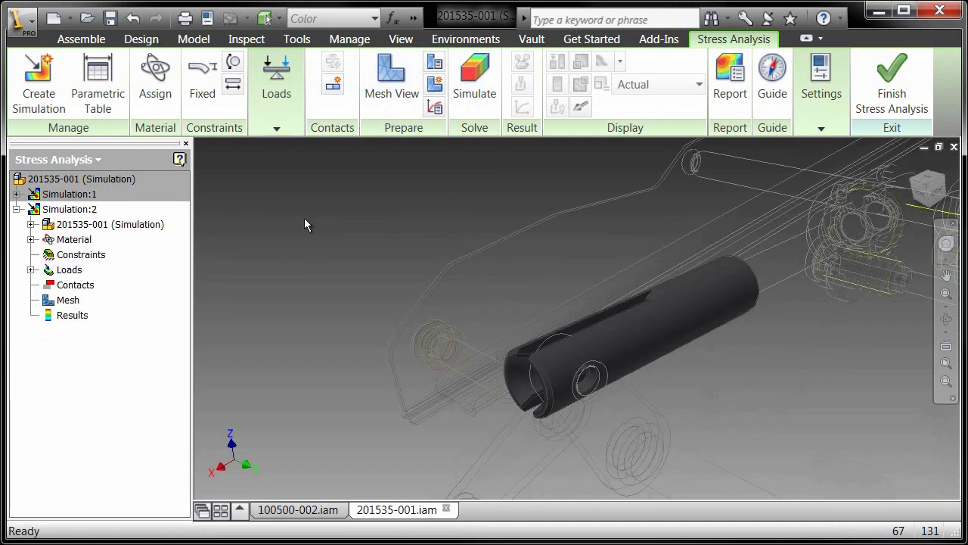
# Run the simulation on the exhaustive set of configurations
pyautogui.click(262, 169)
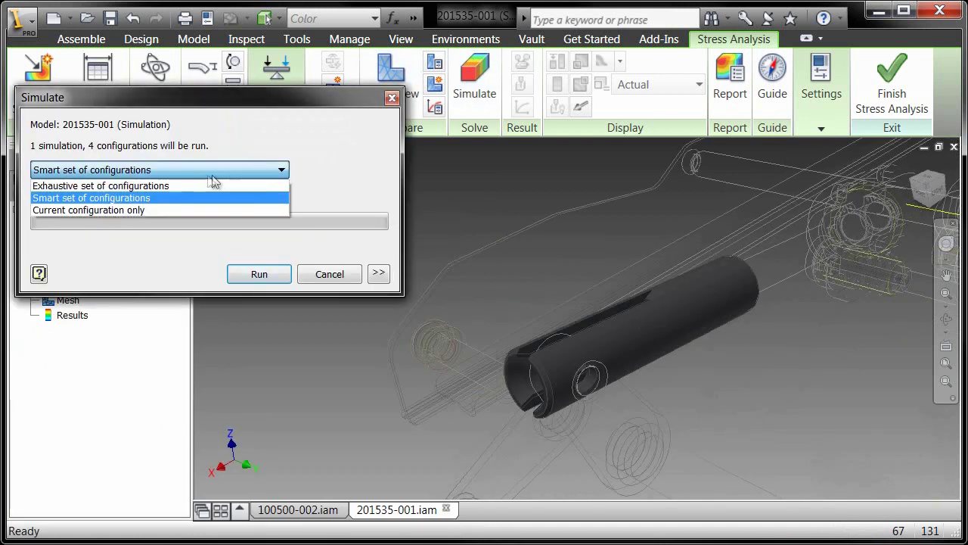
pyautogui.click(164, 183)
pyautogui.click(255, 274)
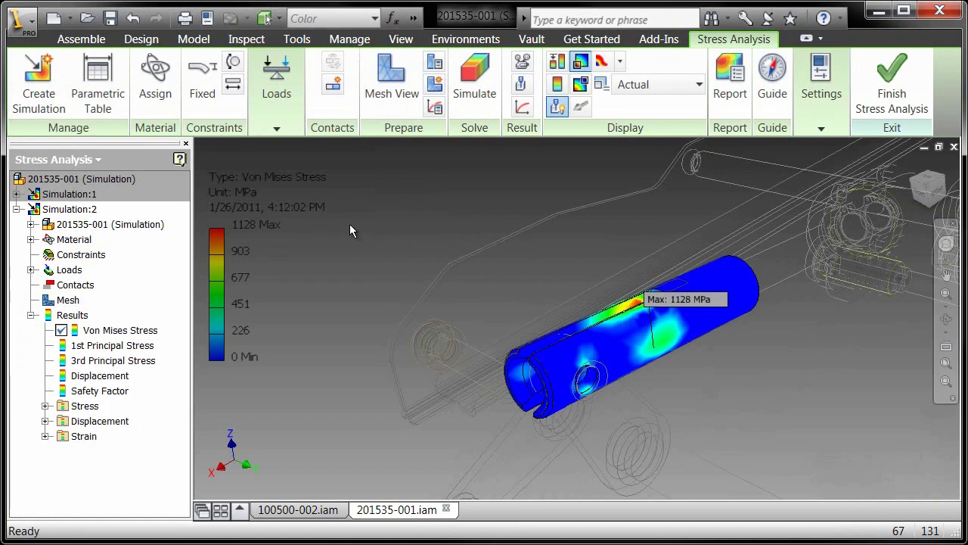
# Compare configurations in the parametric table, ending at 2.75 mm wall and 59 mm cut depth
pyautogui.click(102, 79)
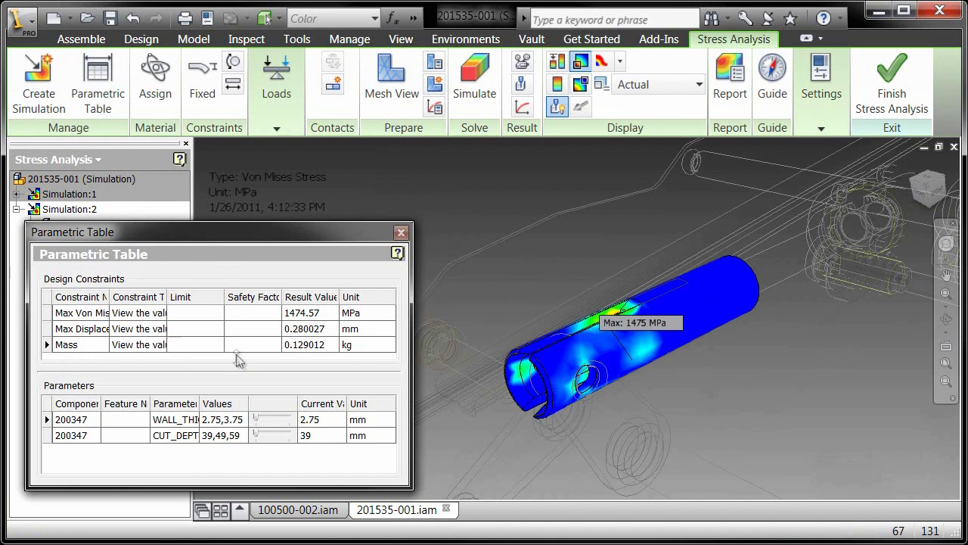
pyautogui.click(290, 421)
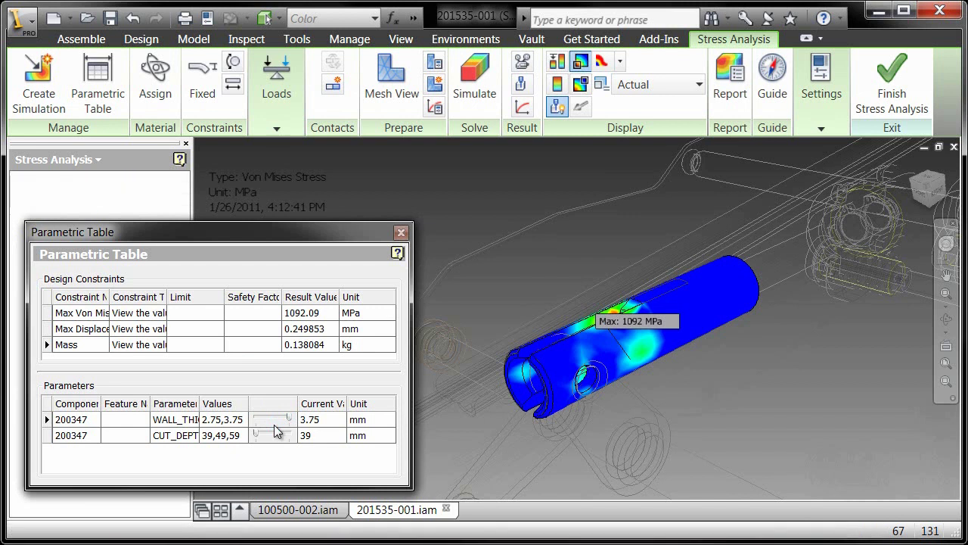
pyautogui.click(273, 433)
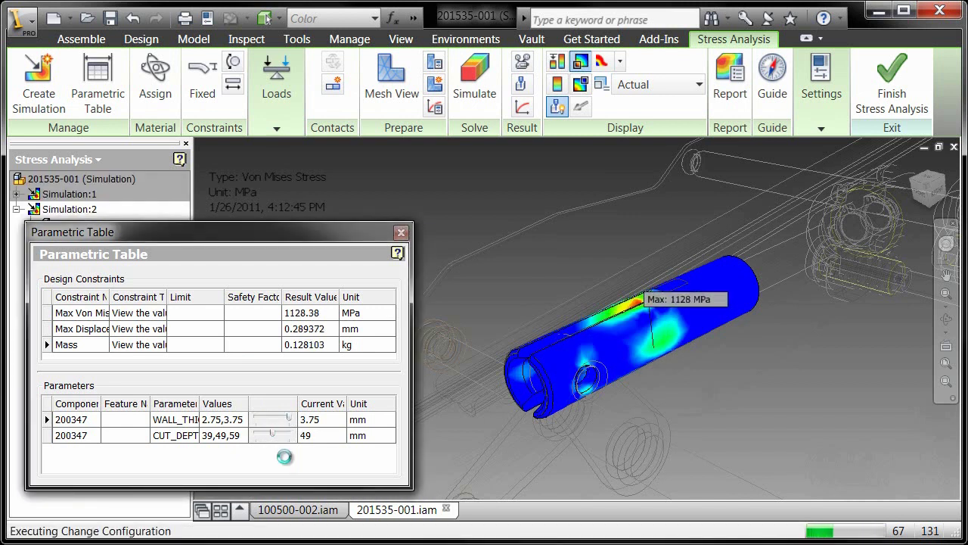
pyautogui.click(292, 435)
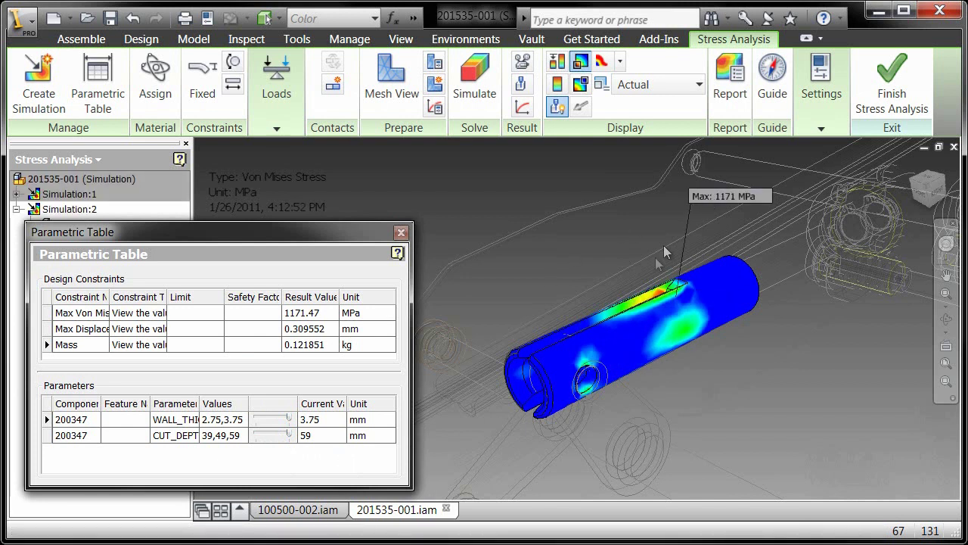
pyautogui.click(265, 421)
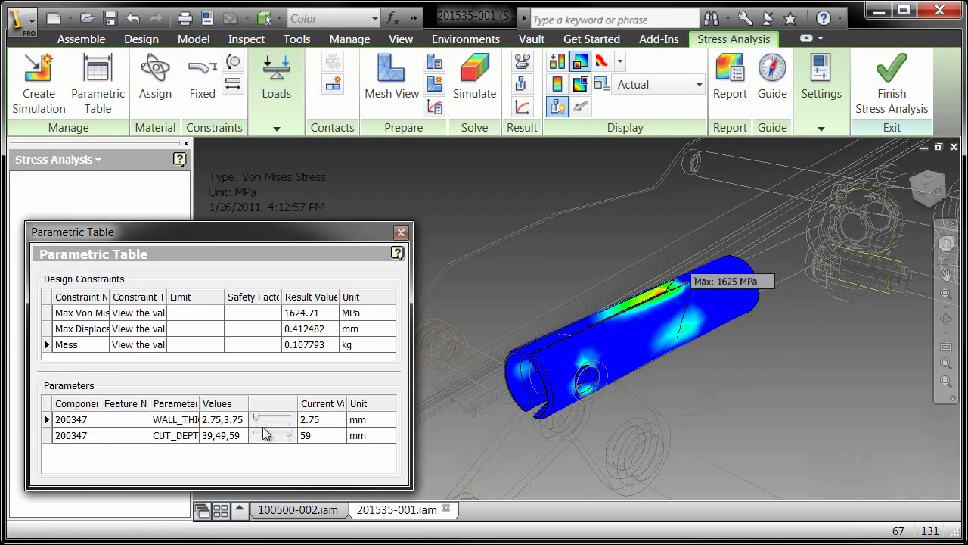
pyautogui.click(153, 314)
# Set Max Von Mises to fit 1100–1150 MPa, and Max Displacement and Mass to Minimize
pyautogui.click(160, 313)
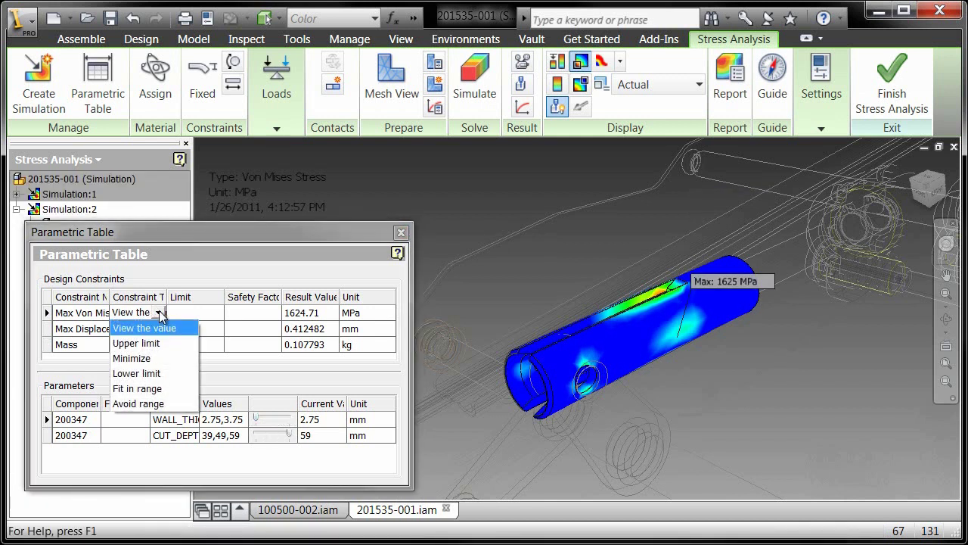
pyautogui.click(155, 388)
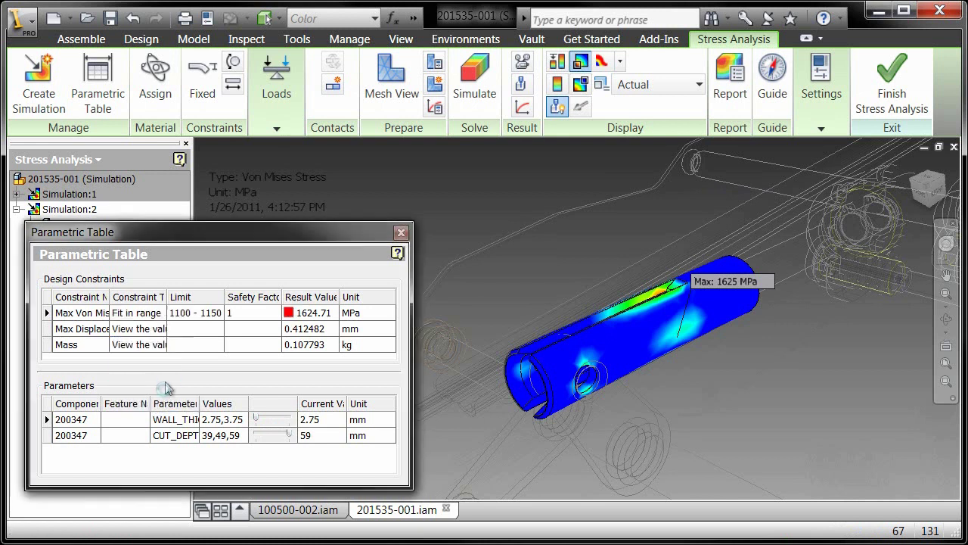
pyautogui.click(154, 328)
pyautogui.click(159, 328)
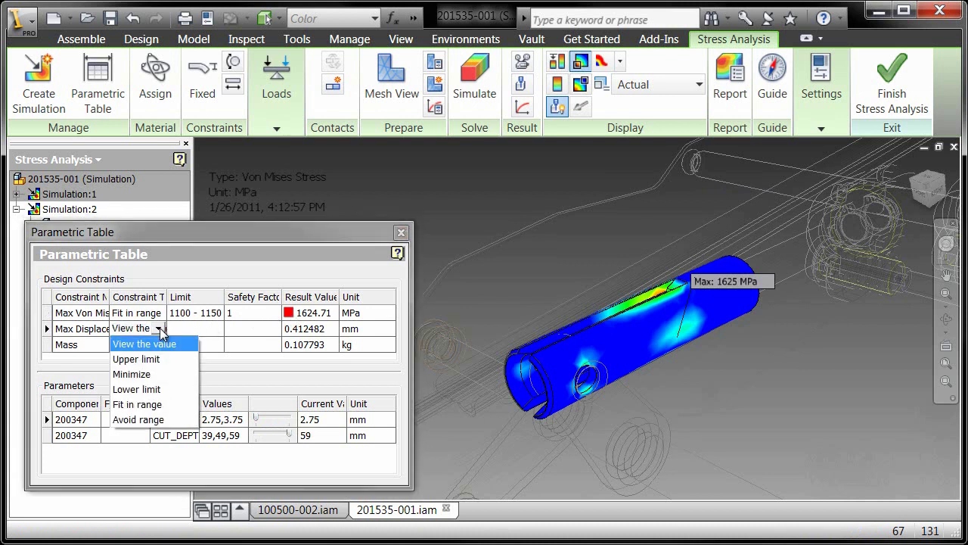
pyautogui.click(159, 373)
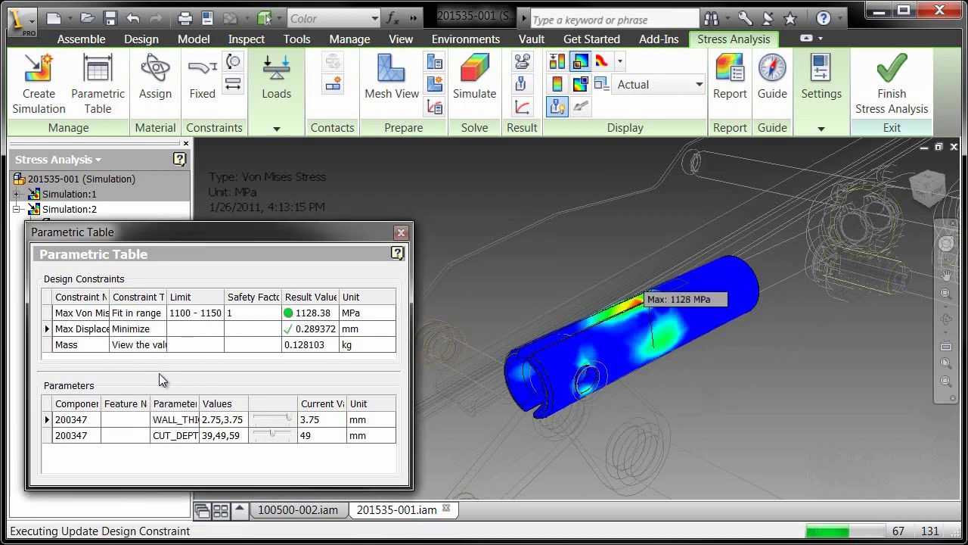
pyautogui.click(155, 345)
pyautogui.click(159, 345)
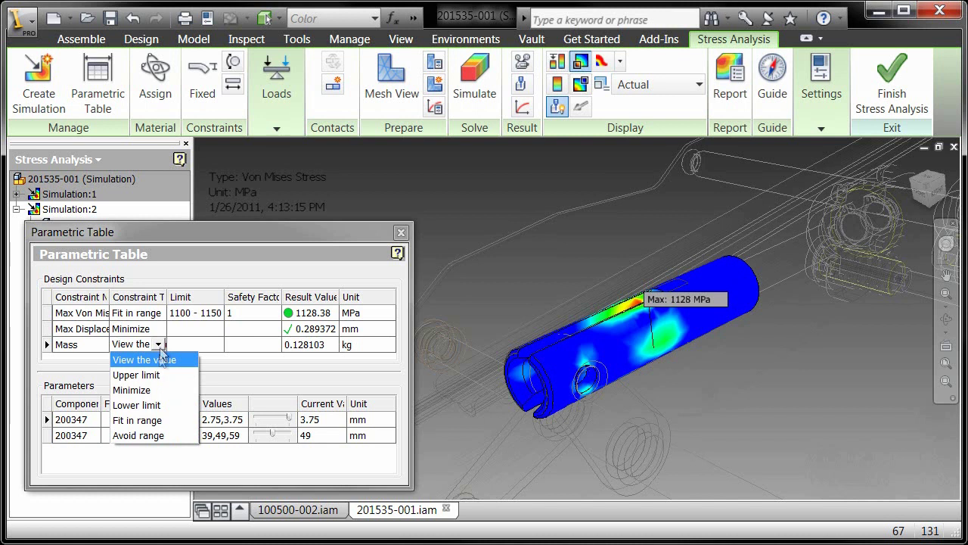
pyautogui.click(164, 389)
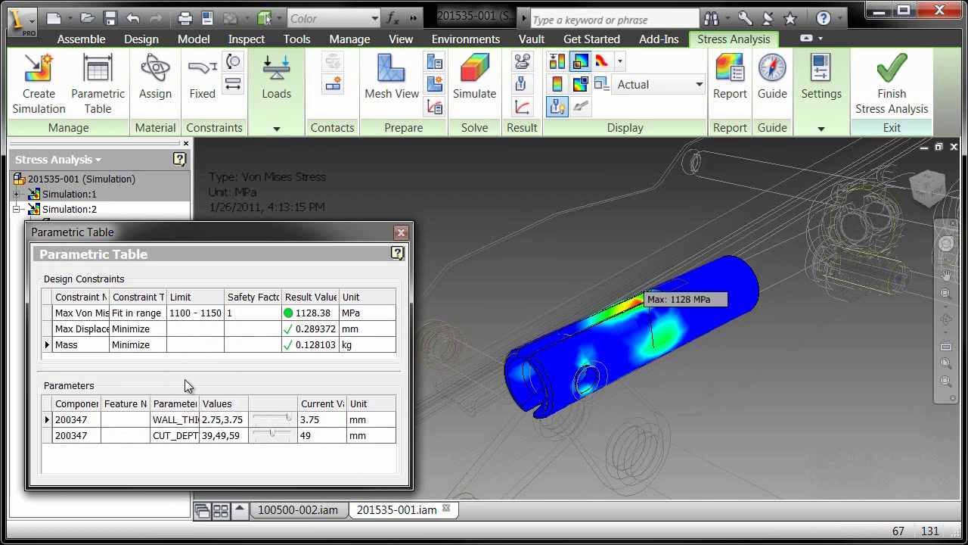
# Promote the 3.75 mm wall, 49 mm cut-depth parameter row to the tube model and confirm
pyautogui.rightClick(219, 424)
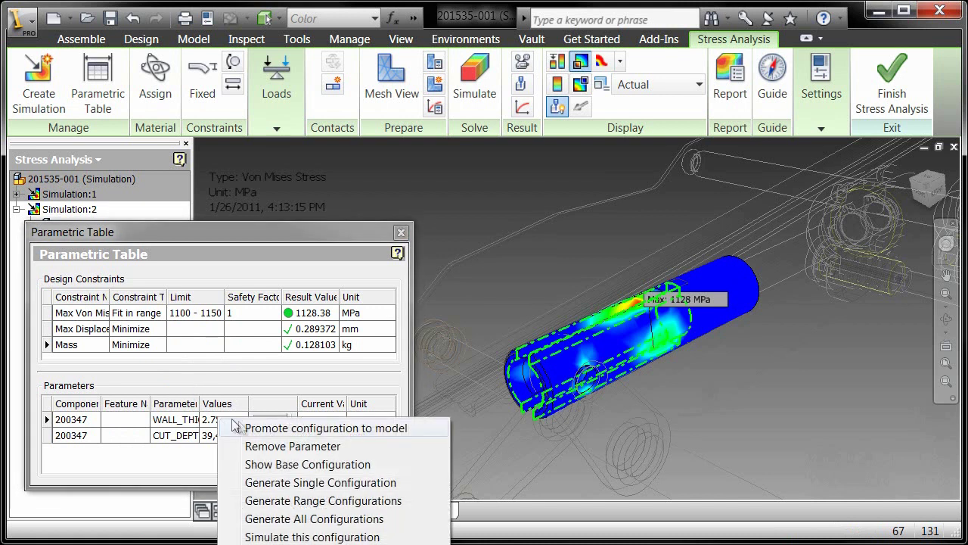
pyautogui.click(254, 428)
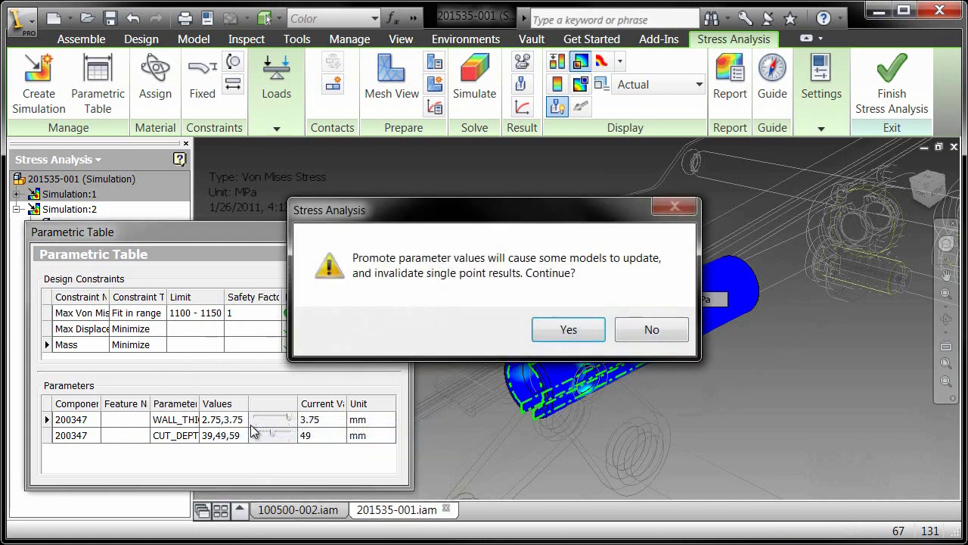
pyautogui.click(568, 329)
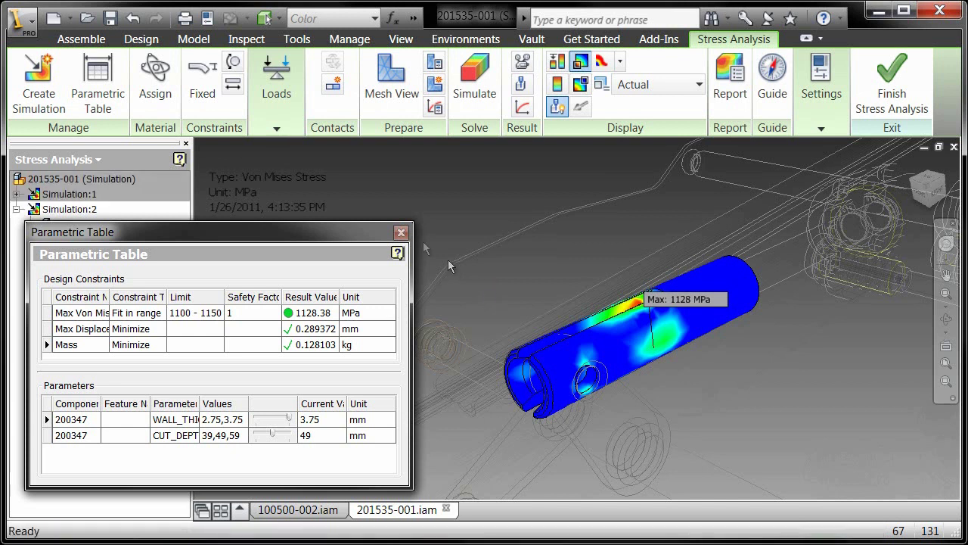
# Close the parametric table and finish Stress Analysis to return to the assembly
pyautogui.click(401, 232)
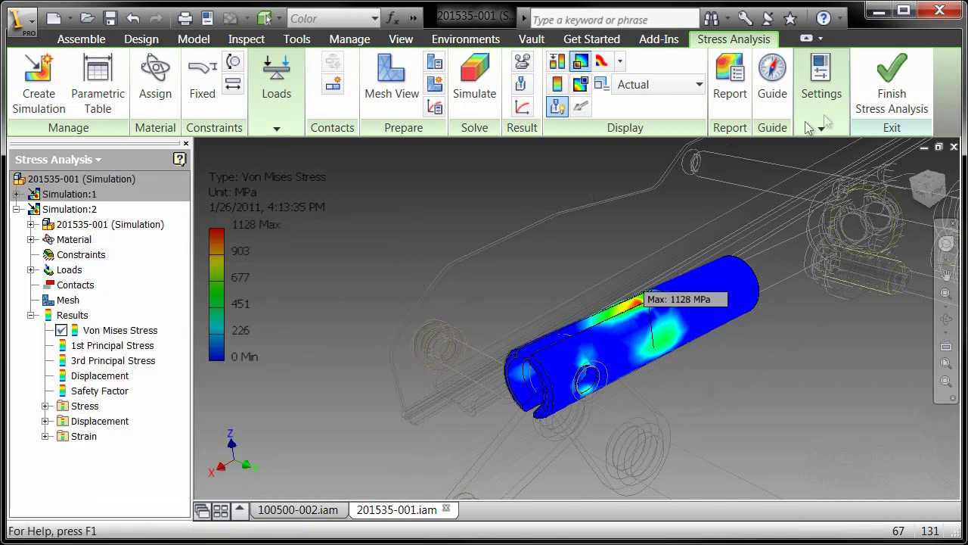
pyautogui.click(892, 83)
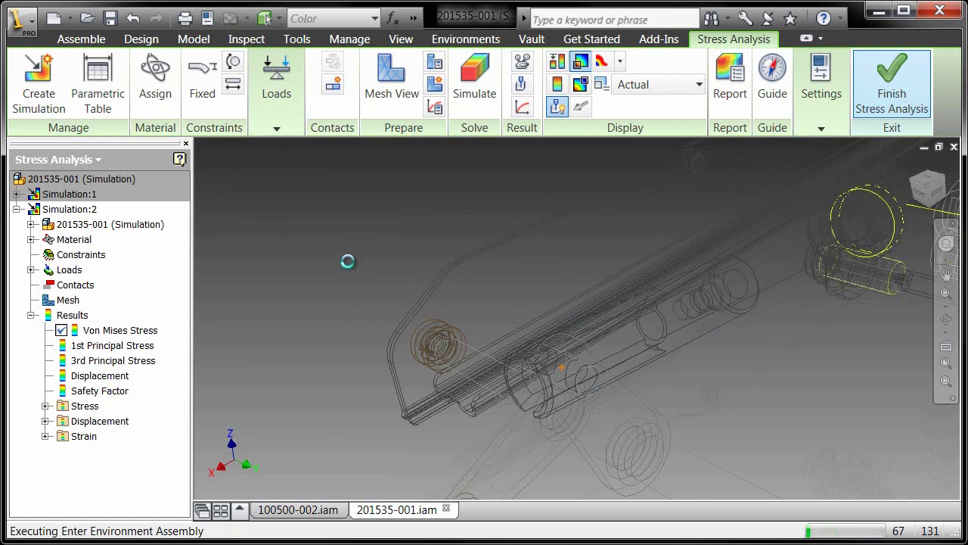